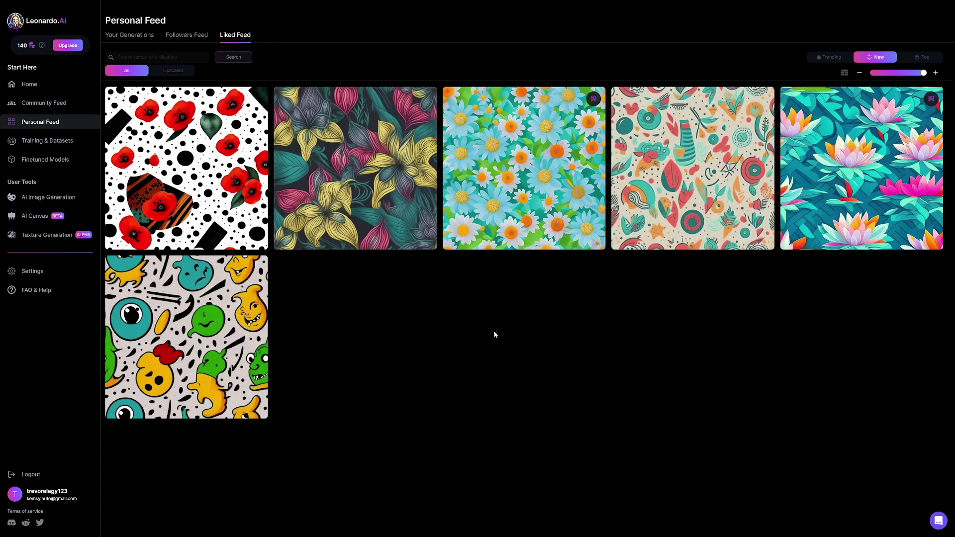
Step: Copy the prompt of the liked "Hand drawn flat design abstract doodle pattern" image from its details
{"action": "left_click", "coordinate": [692, 182]}
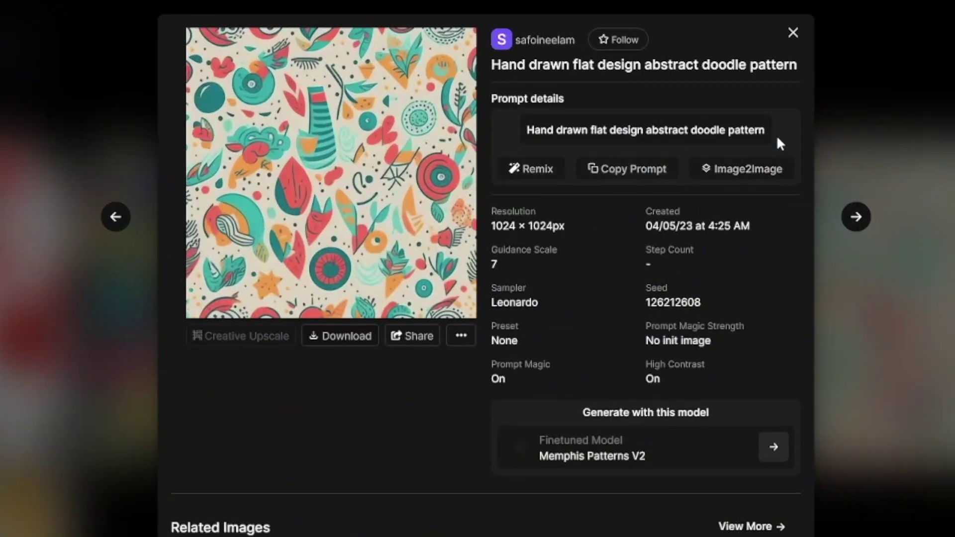
{"action": "left_click_drag", "start_coordinate": [735, 130], "coordinate": [547, 130]}
{"action": "left_click", "coordinate": [631, 169]}
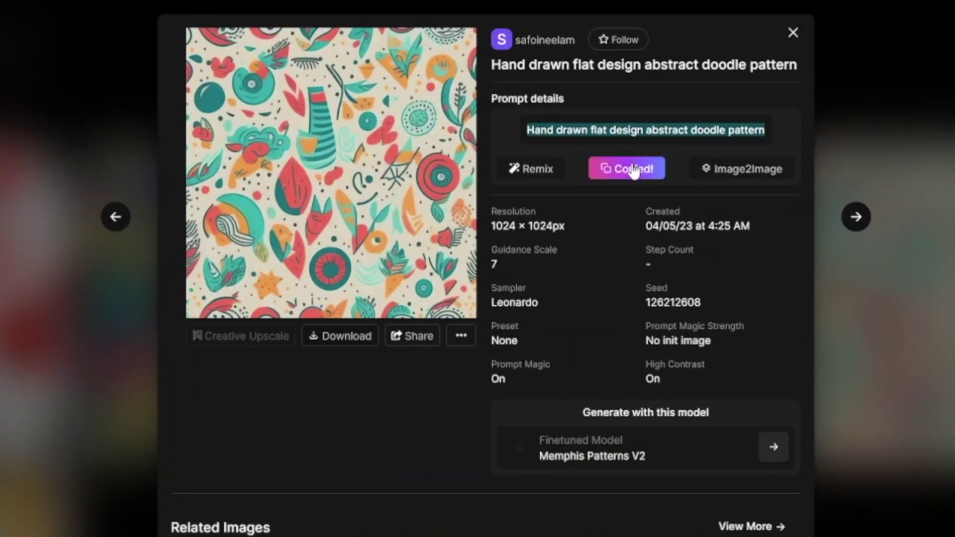
{"action": "left_click", "coordinate": [793, 33]}
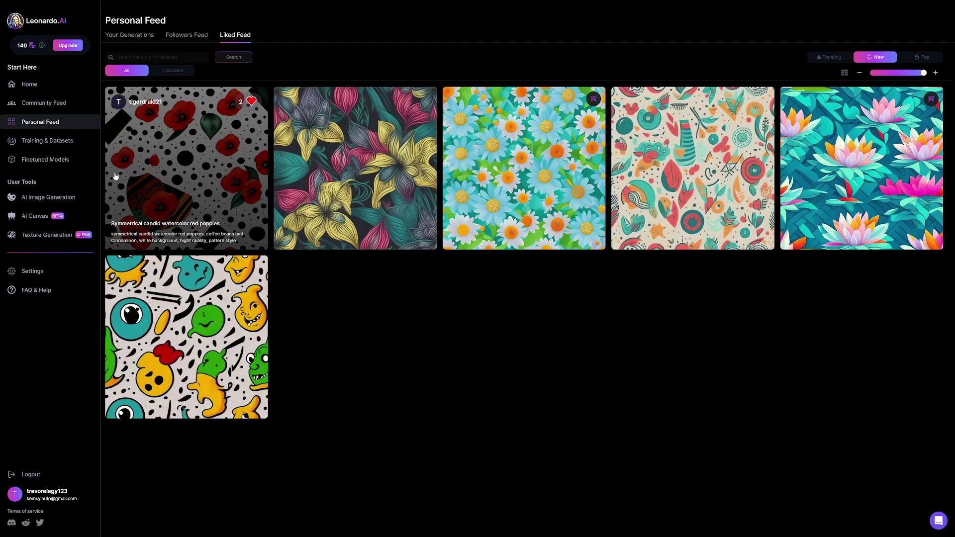
Step: Replace the prompt in the AI Generation Tool with "Hand drawn flat design abstract doodle pattern, repeatable pattern"
{"action": "left_click", "coordinate": [48, 197]}
{"action": "left_click", "coordinate": [473, 40]}
{"action": "key", "text": "ctrl+a"}
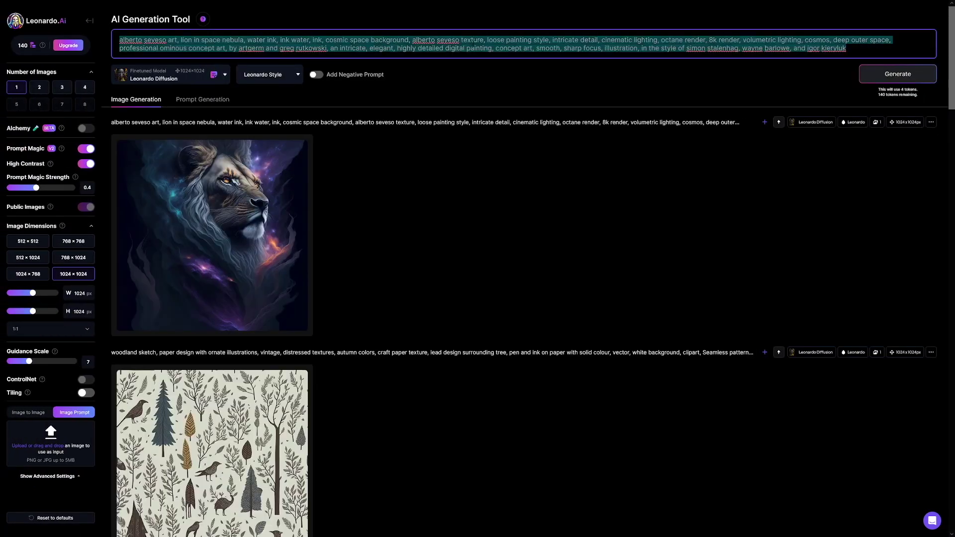
{"action": "type", "text": "Hand drawn flat design abstract doodle pattern"}
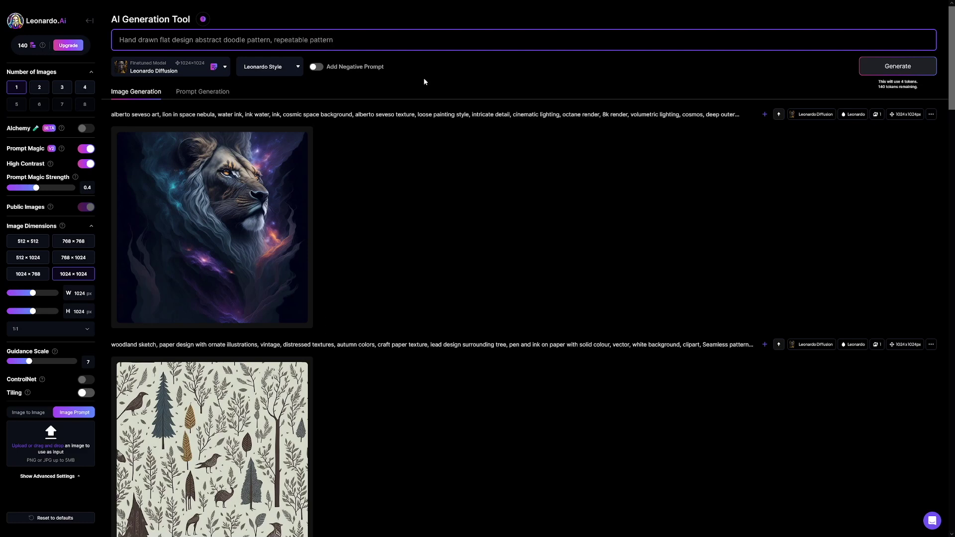
Step: Generate the doodle pattern with Tiling enabled and download the resulting image
{"action": "left_click", "coordinate": [89, 393]}
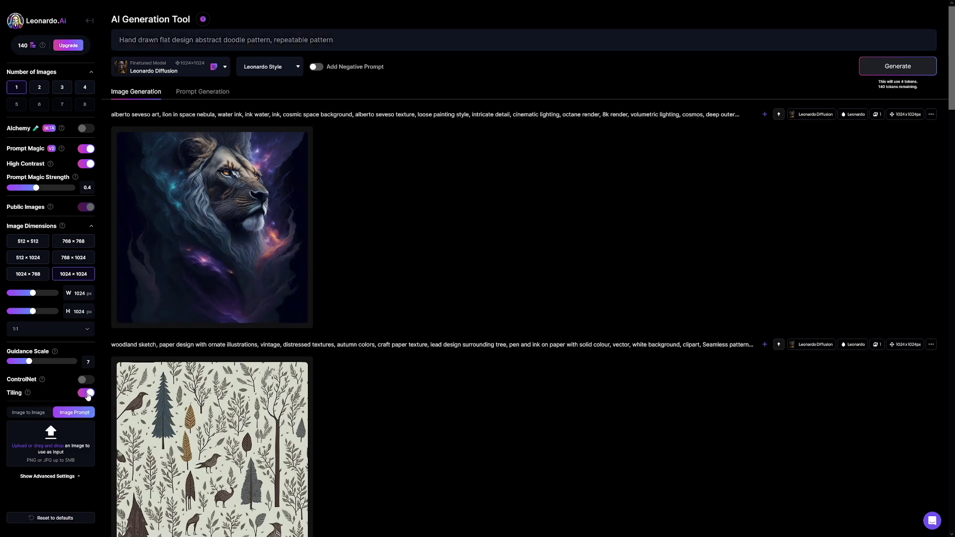
{"action": "left_click", "coordinate": [904, 72]}
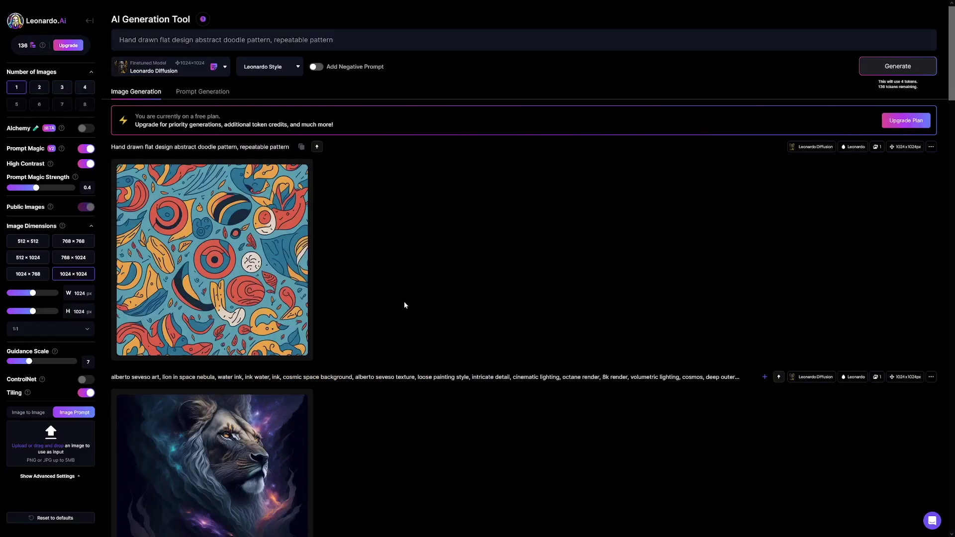
{"action": "left_click", "coordinate": [266, 228]}
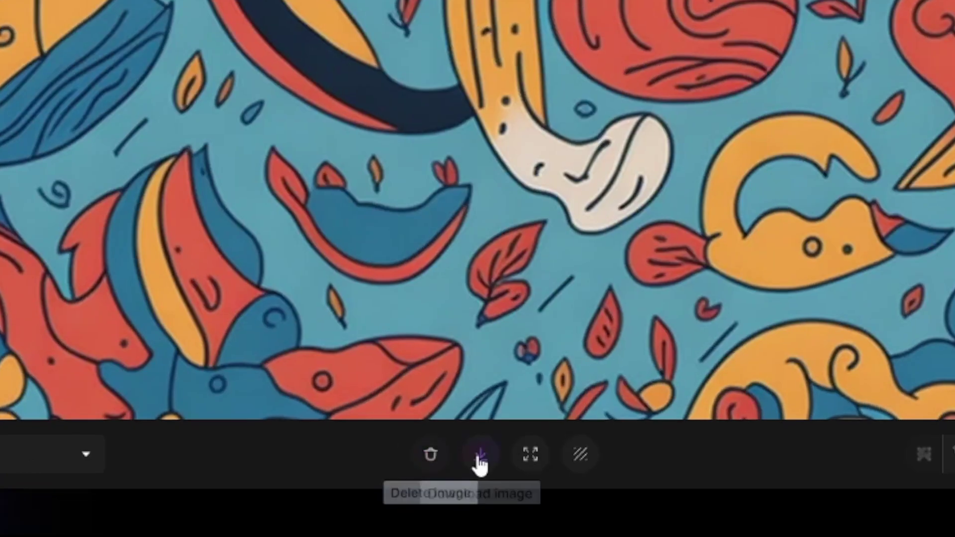
{"action": "left_click", "coordinate": [485, 508]}
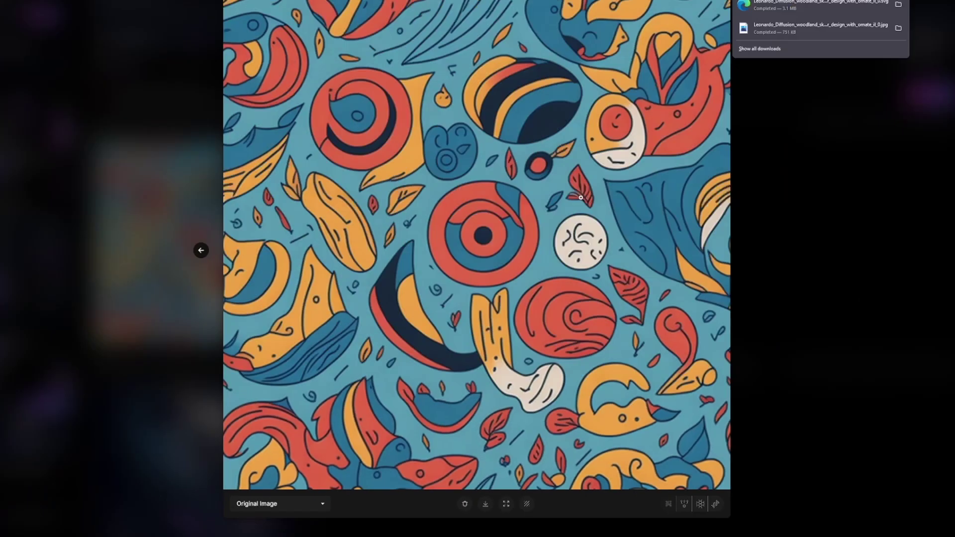
{"action": "left_click", "coordinate": [855, 335]}
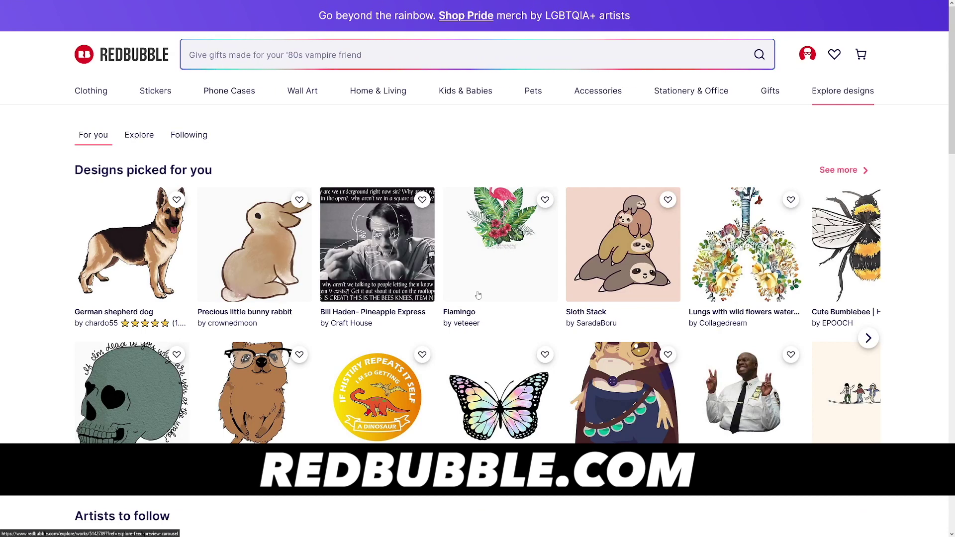
Step: Switch to Redbubble and upload the downloaded doodle pattern as a new work to sell
{"action": "left_click", "coordinate": [809, 60]}
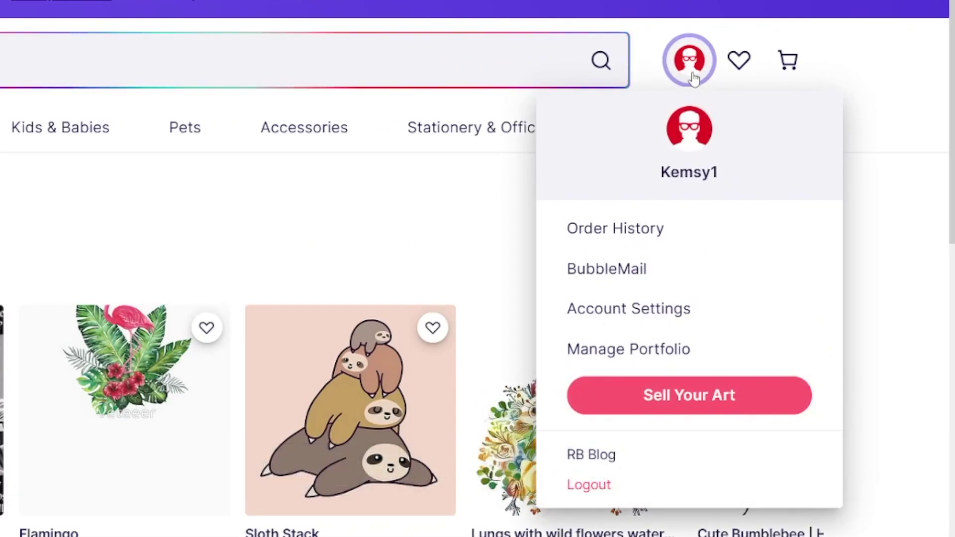
{"action": "left_click", "coordinate": [748, 416]}
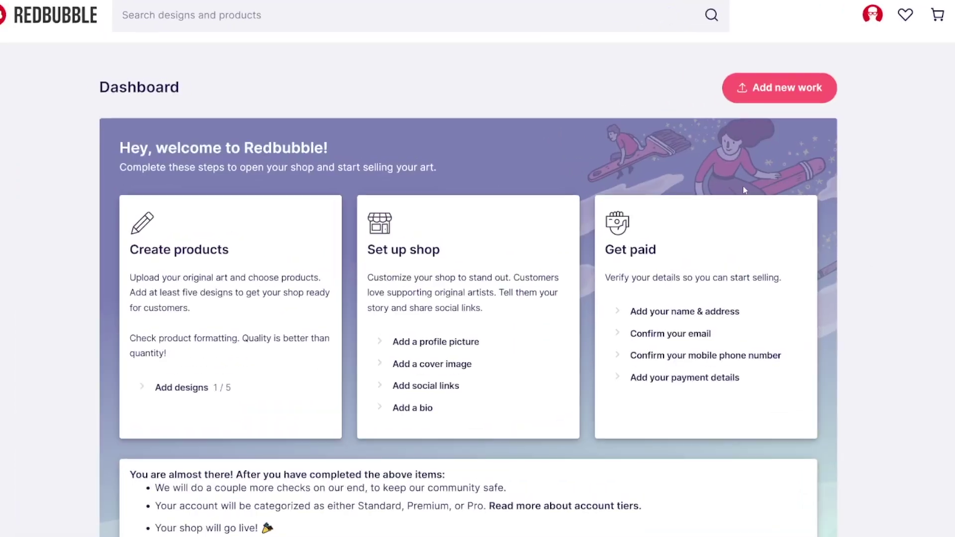
{"action": "left_click", "coordinate": [766, 98]}
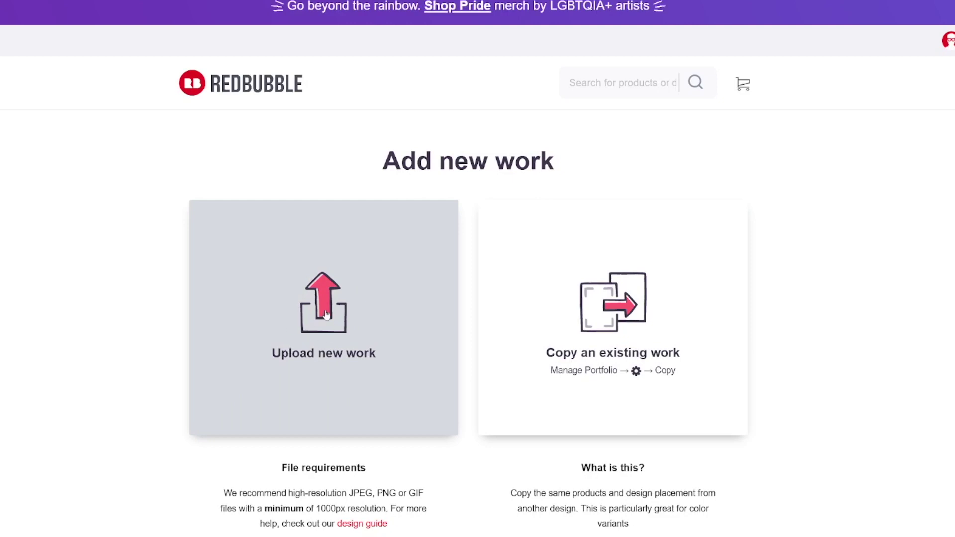
{"action": "left_click", "coordinate": [363, 300]}
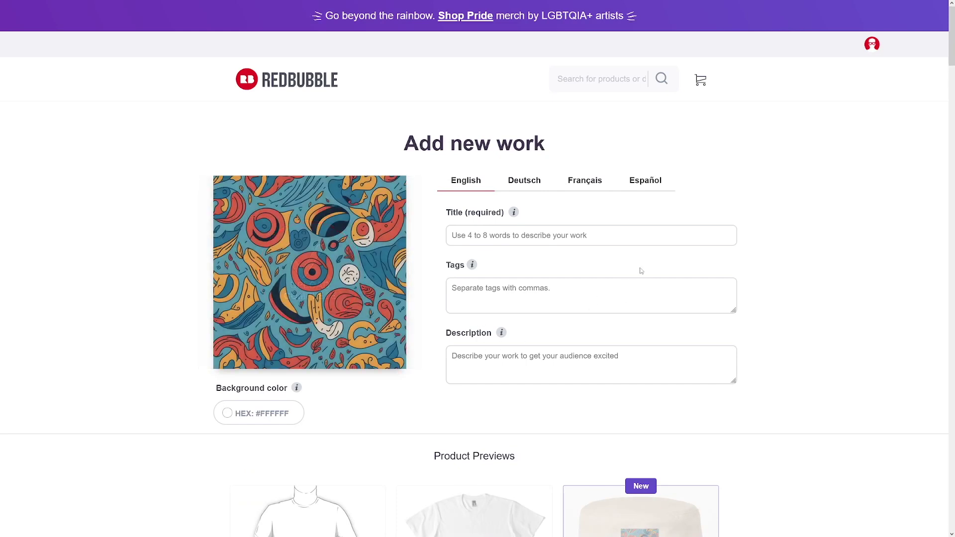
Step: Enable A-Line Dresses among the product previews of the new work
{"action": "scroll", "coordinate": [777, 234], "scroll_direction": "down", "scroll_amount": 8}
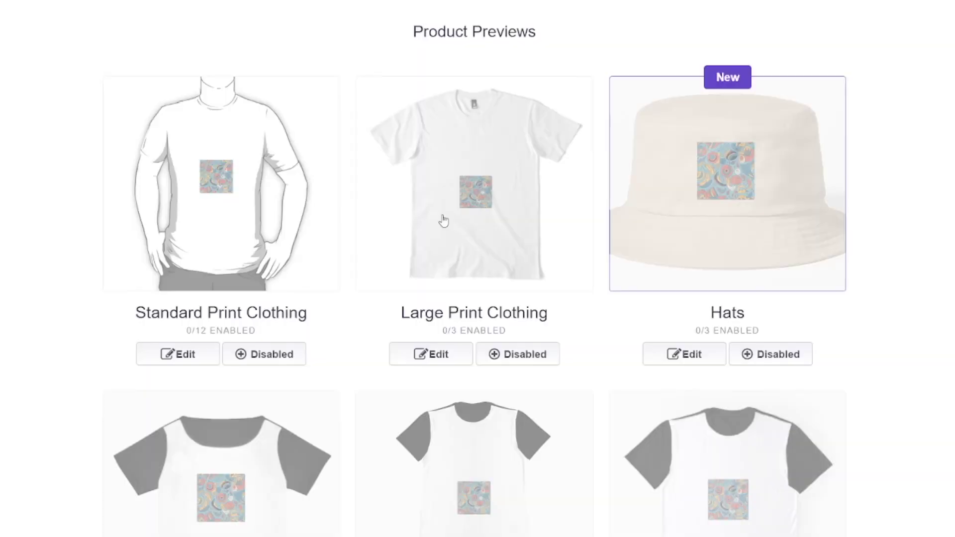
{"action": "scroll", "coordinate": [804, 284], "scroll_direction": "down", "scroll_amount": 5}
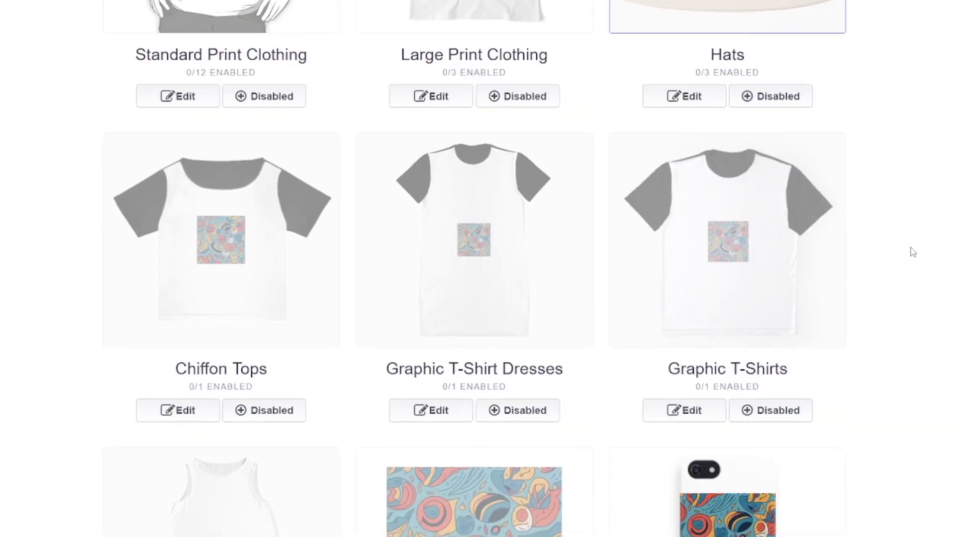
{"action": "scroll", "coordinate": [885, 249], "scroll_direction": "down", "scroll_amount": 8}
{"action": "scroll", "coordinate": [547, 253], "scroll_direction": "up", "scroll_amount": 3}
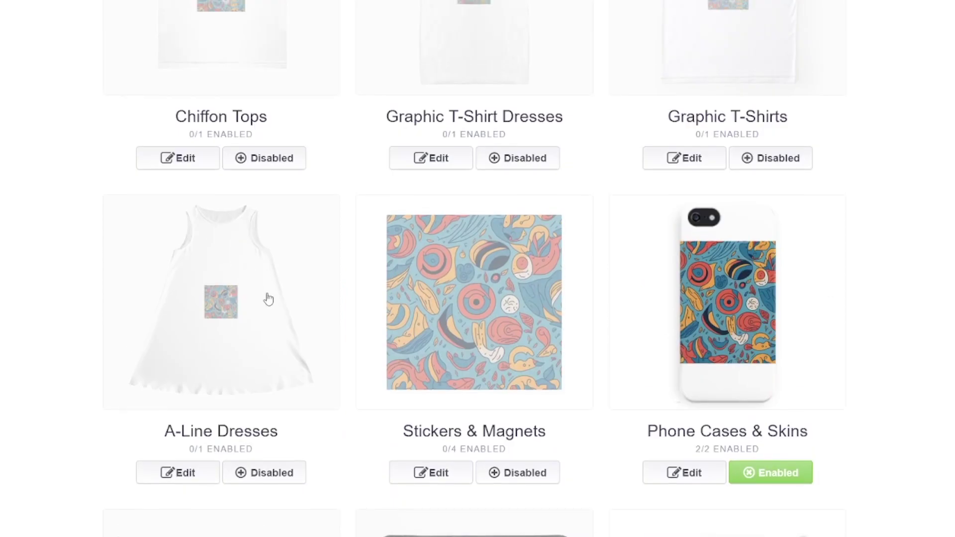
{"action": "scroll", "coordinate": [337, 431], "scroll_direction": "down", "scroll_amount": 2}
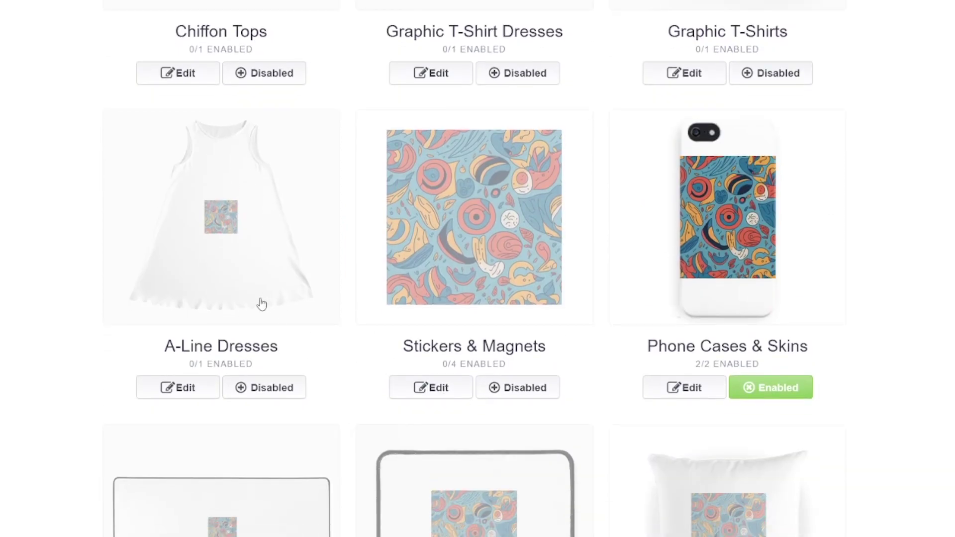
{"action": "left_click", "coordinate": [277, 392]}
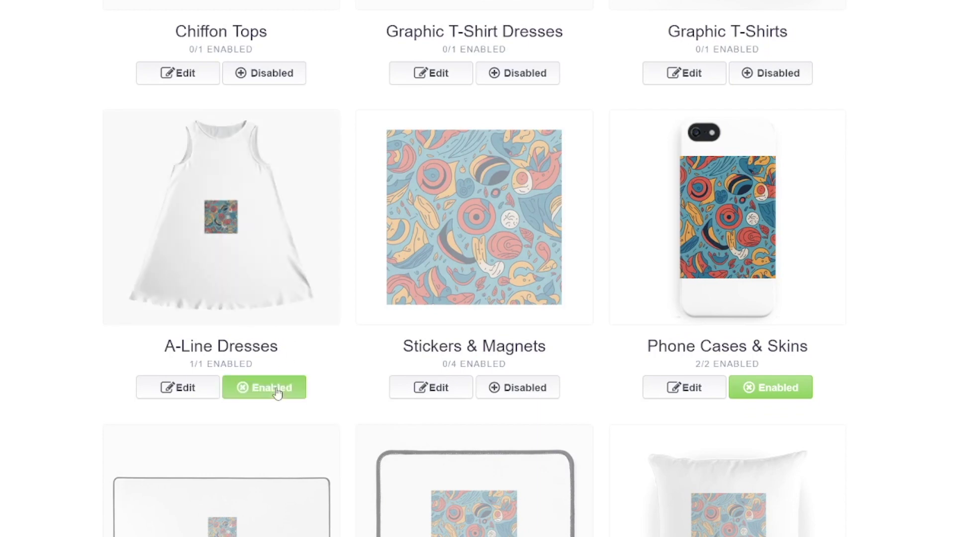
Step: Repeat the image across the A-Line Dresses design with the Regular grid pattern and check the product preview
{"action": "left_click", "coordinate": [208, 245]}
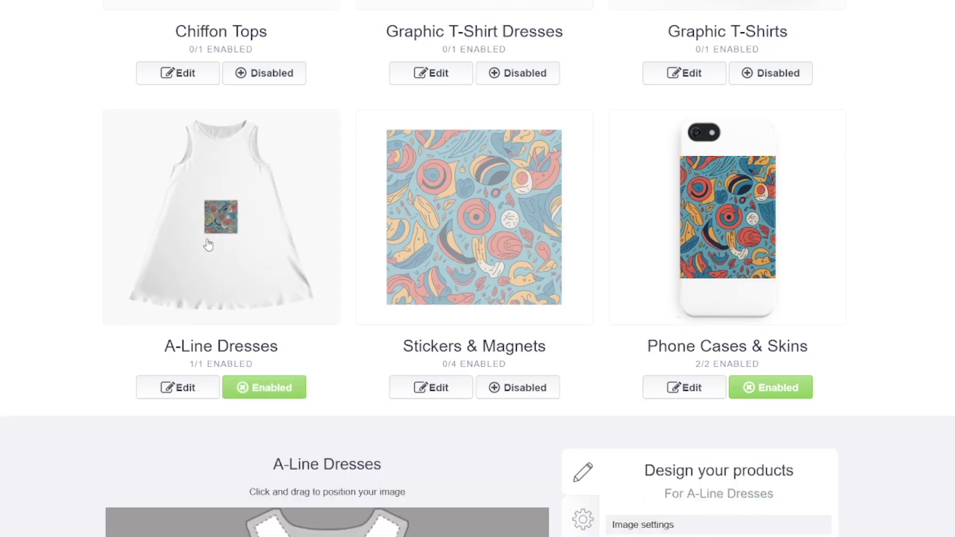
{"action": "scroll", "coordinate": [337, 286], "scroll_direction": "down", "scroll_amount": 4}
{"action": "scroll", "coordinate": [349, 376], "scroll_direction": "down", "scroll_amount": 4}
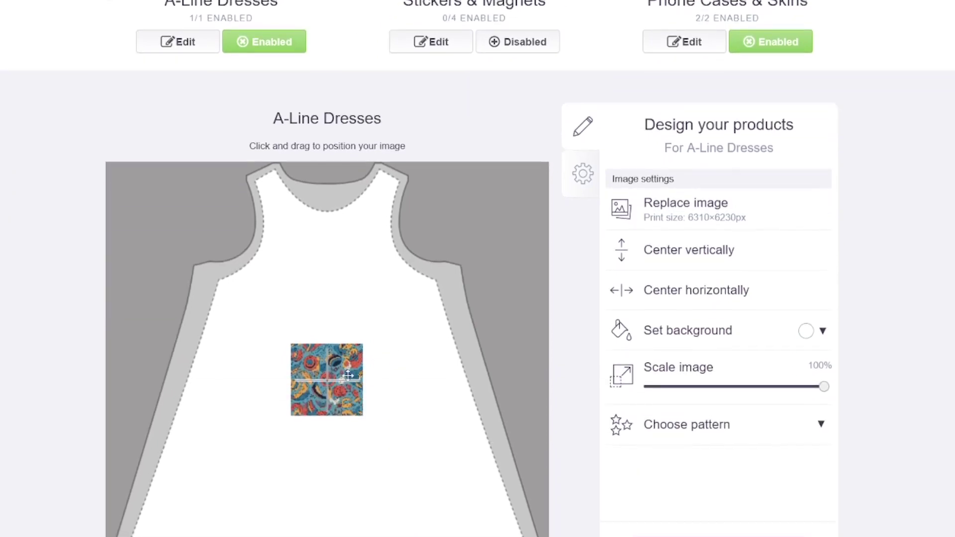
{"action": "scroll", "coordinate": [349, 376], "scroll_direction": "down", "scroll_amount": 2}
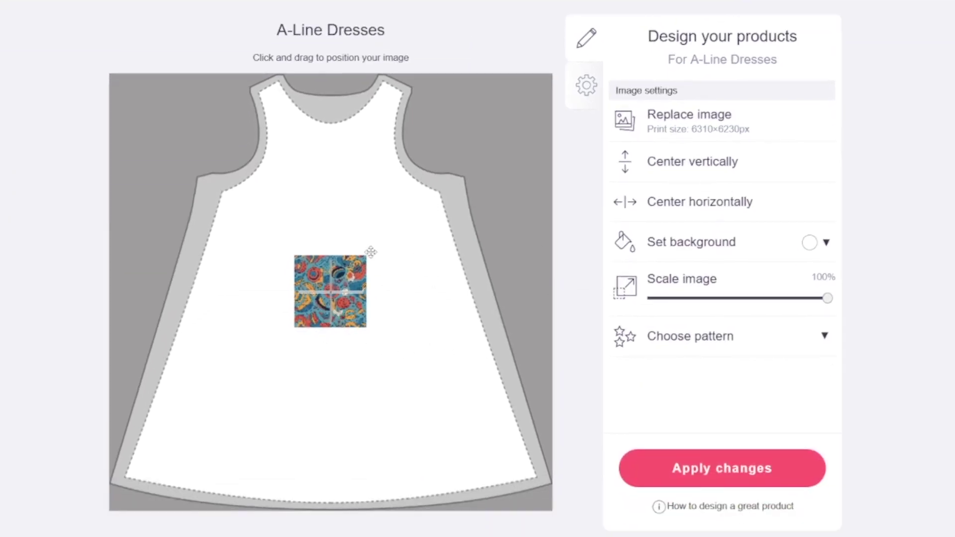
{"action": "left_click", "coordinate": [735, 344]}
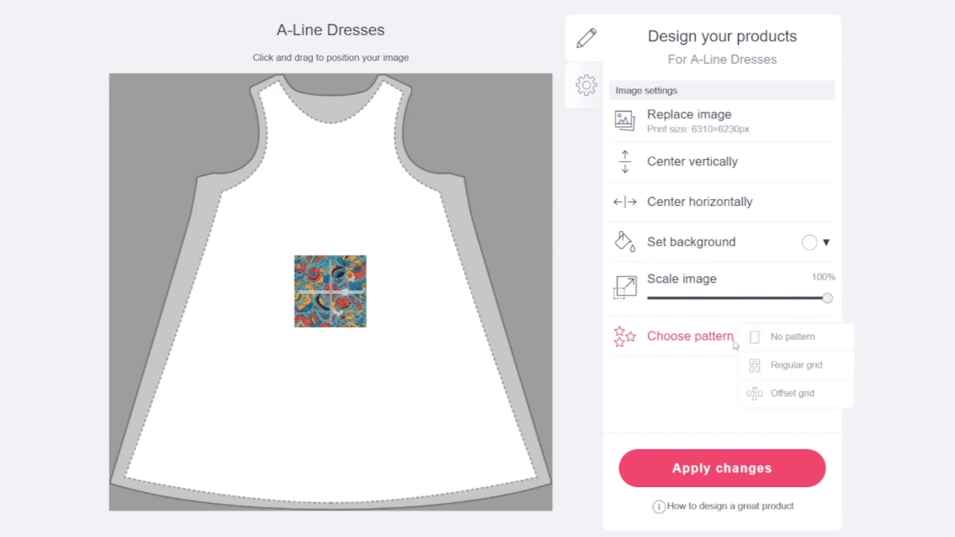
{"action": "left_click", "coordinate": [800, 373]}
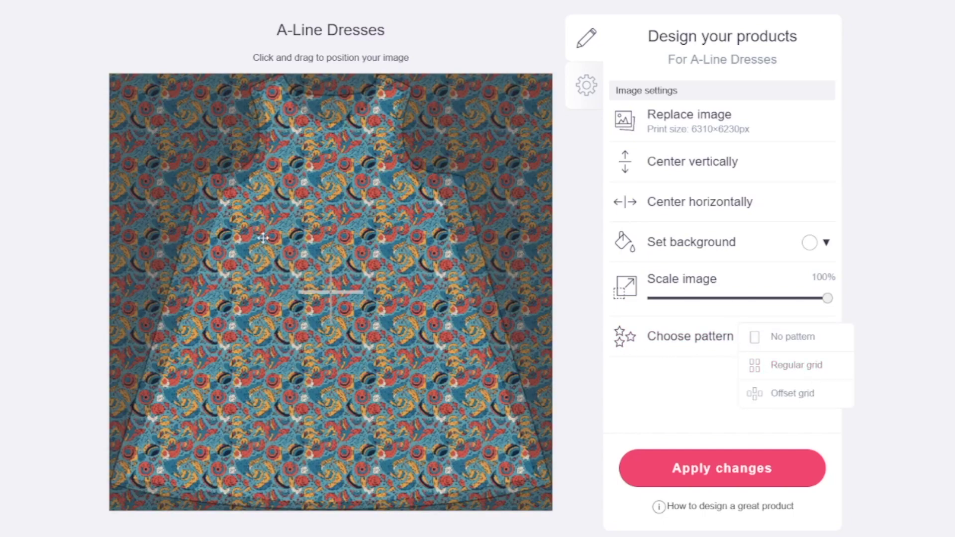
{"action": "scroll", "coordinate": [616, 378], "scroll_direction": "up", "scroll_amount": 10}
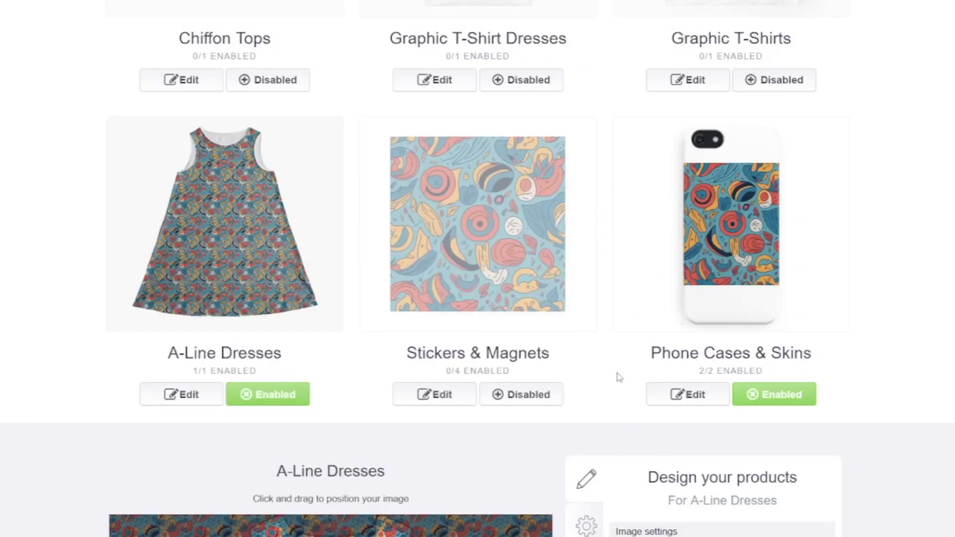
Step: Fill the Phone Cases & Skins design with the image in a Regular grid pattern and check its preview
{"action": "scroll", "coordinate": [144, 299], "scroll_direction": "down", "scroll_amount": 2}
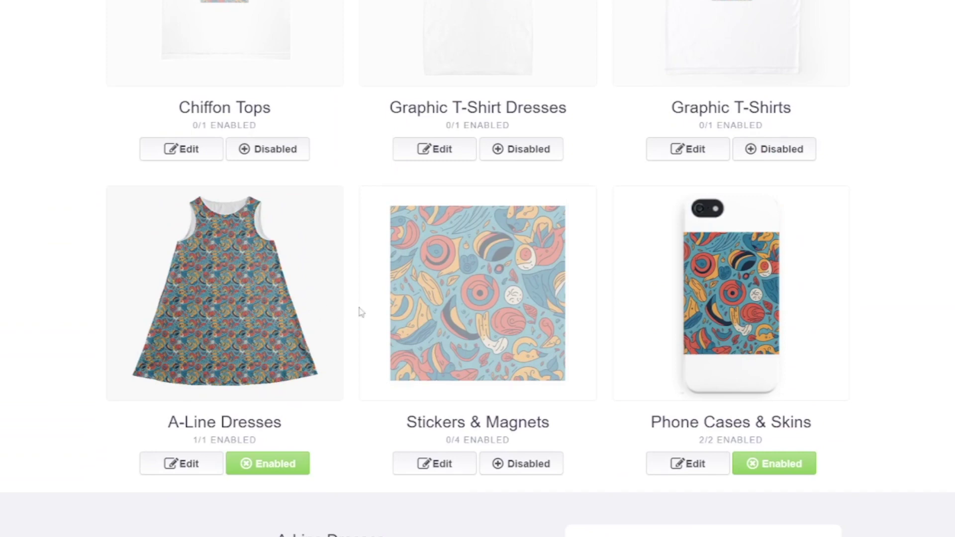
{"action": "scroll", "coordinate": [360, 312], "scroll_direction": "down", "scroll_amount": 2}
{"action": "left_click", "coordinate": [729, 209]}
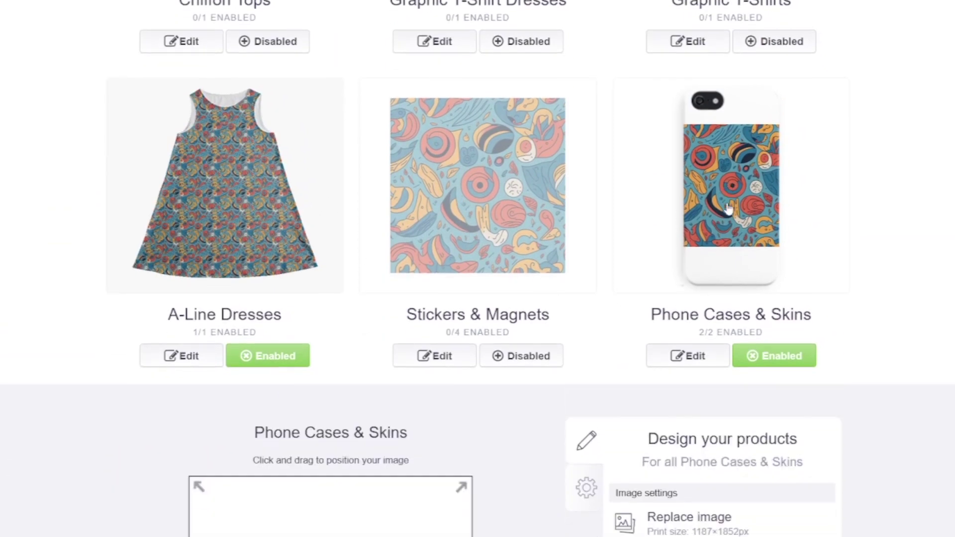
{"action": "scroll", "coordinate": [729, 209], "scroll_direction": "down", "scroll_amount": 8}
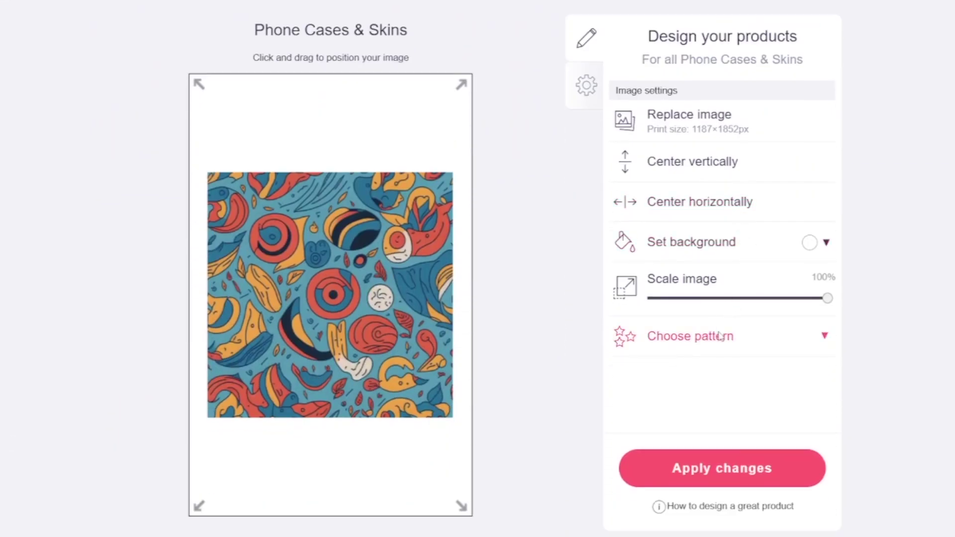
{"action": "left_click", "coordinate": [720, 337]}
{"action": "left_click", "coordinate": [794, 367]}
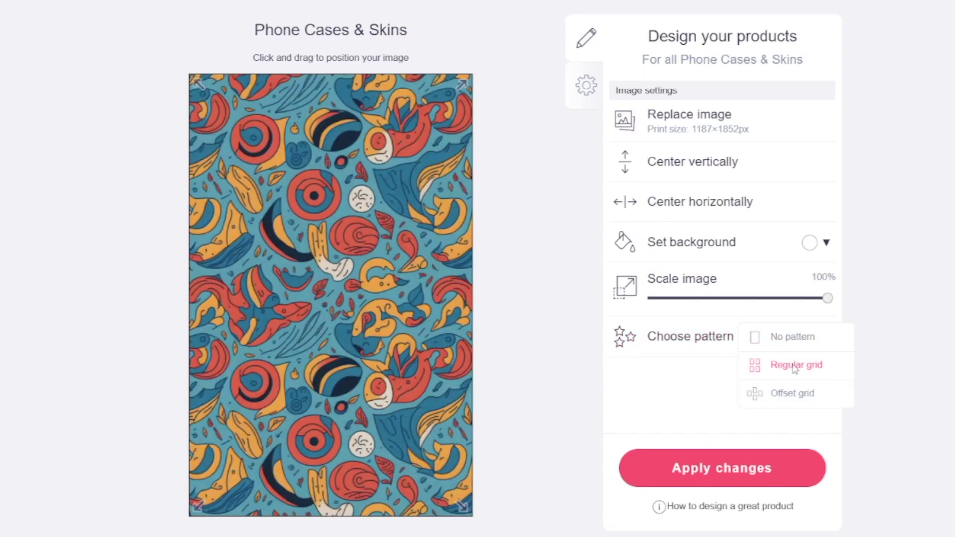
{"action": "scroll", "coordinate": [888, 377], "scroll_direction": "up", "scroll_amount": 8}
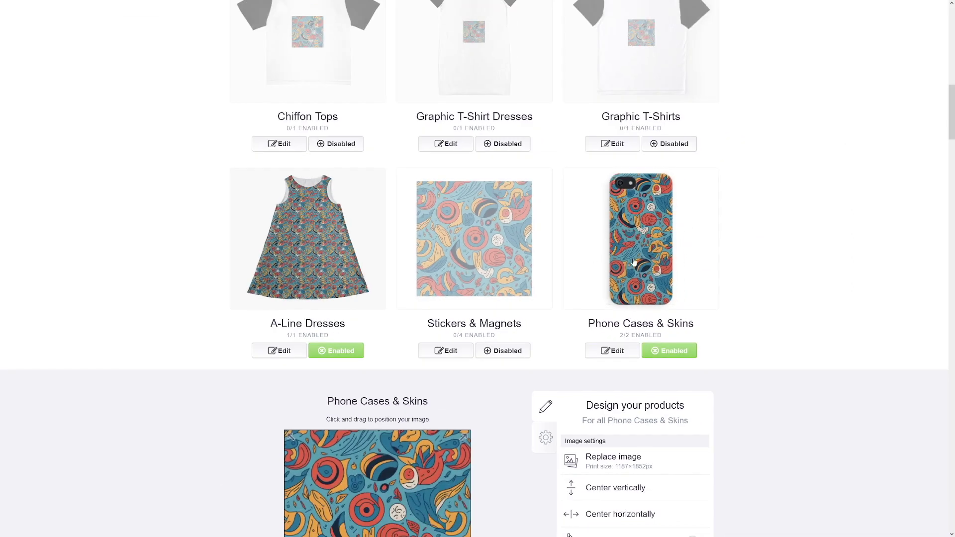
Step: Enable the Pillows & Totes products and fill their design with the image in a Regular grid pattern, checking the preview
{"action": "scroll", "coordinate": [633, 262], "scroll_direction": "down", "scroll_amount": 1}
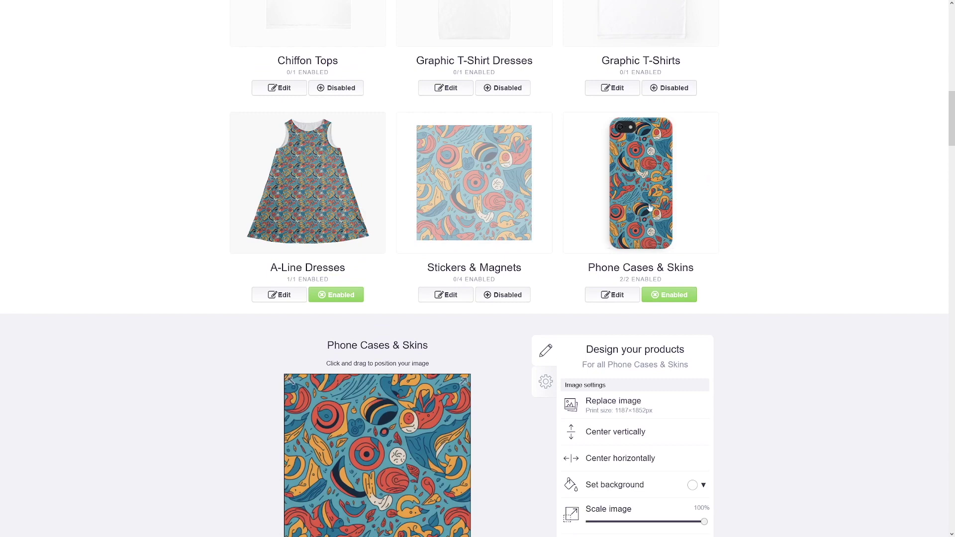
{"action": "scroll", "coordinate": [723, 187], "scroll_direction": "down", "scroll_amount": 10}
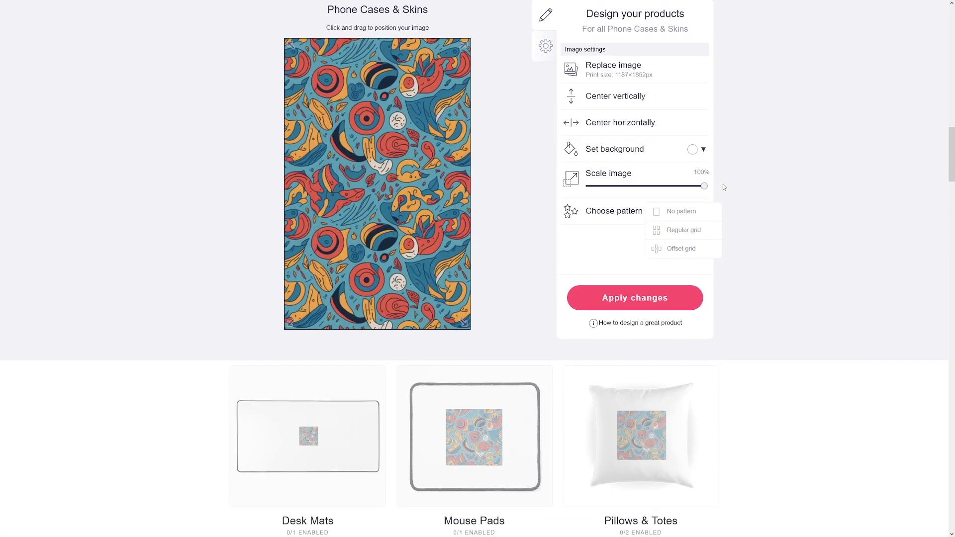
{"action": "scroll", "coordinate": [606, 195], "scroll_direction": "up", "scroll_amount": 1}
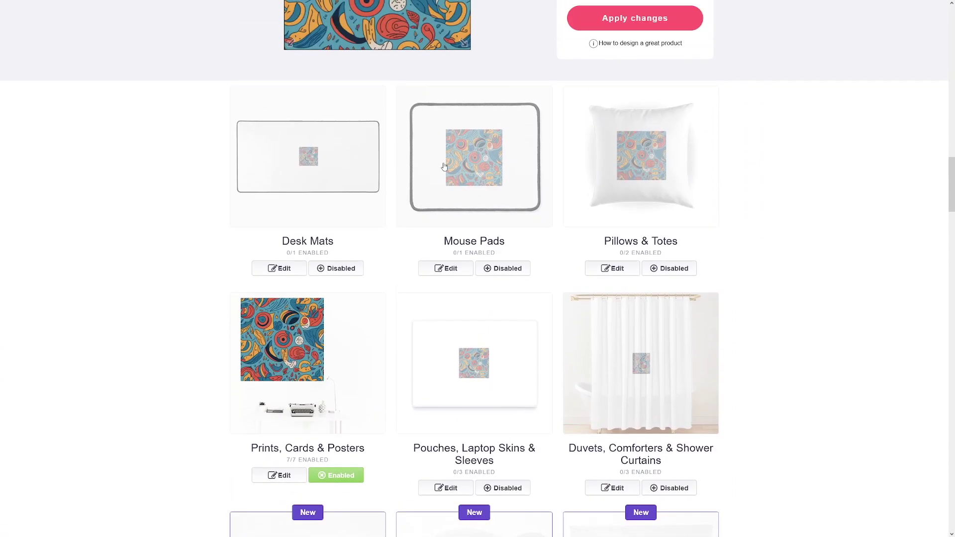
{"action": "scroll", "coordinate": [528, 350], "scroll_direction": "down", "scroll_amount": 1}
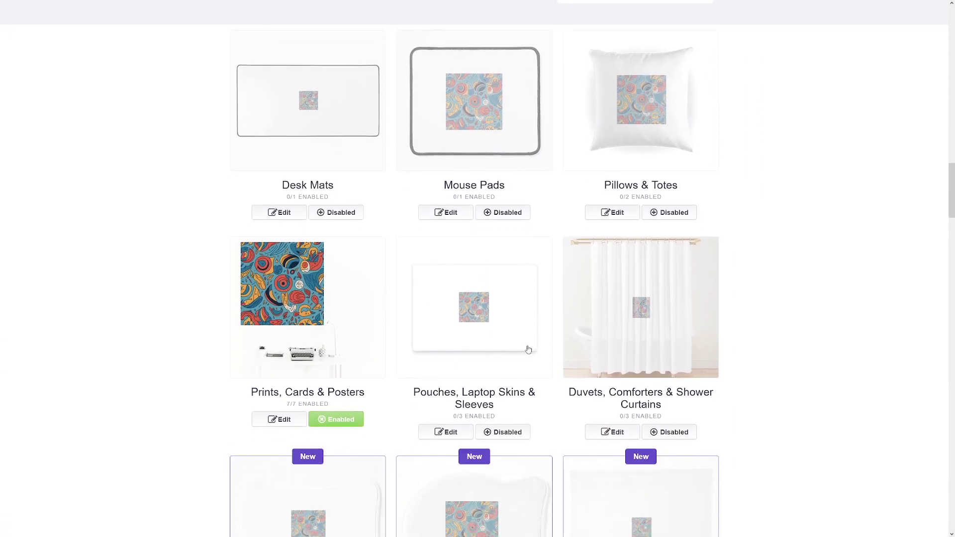
{"action": "scroll", "coordinate": [639, 329], "scroll_direction": "up", "scroll_amount": 2}
{"action": "left_click", "coordinate": [612, 324]}
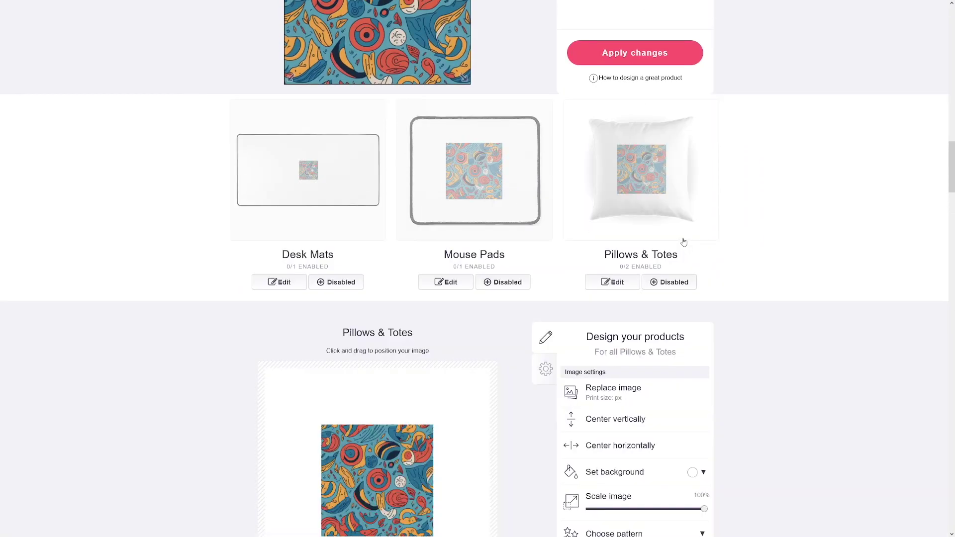
{"action": "scroll", "coordinate": [681, 276], "scroll_direction": "down", "scroll_amount": 7}
{"action": "scroll", "coordinate": [688, 289], "scroll_direction": "up", "scroll_amount": 5}
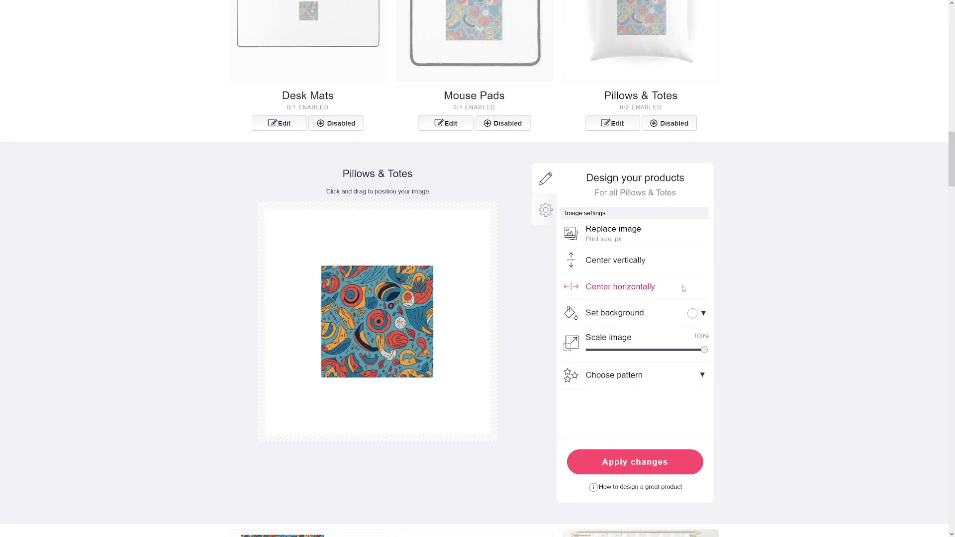
{"action": "left_click", "coordinate": [632, 374]}
{"action": "left_click", "coordinate": [682, 396]}
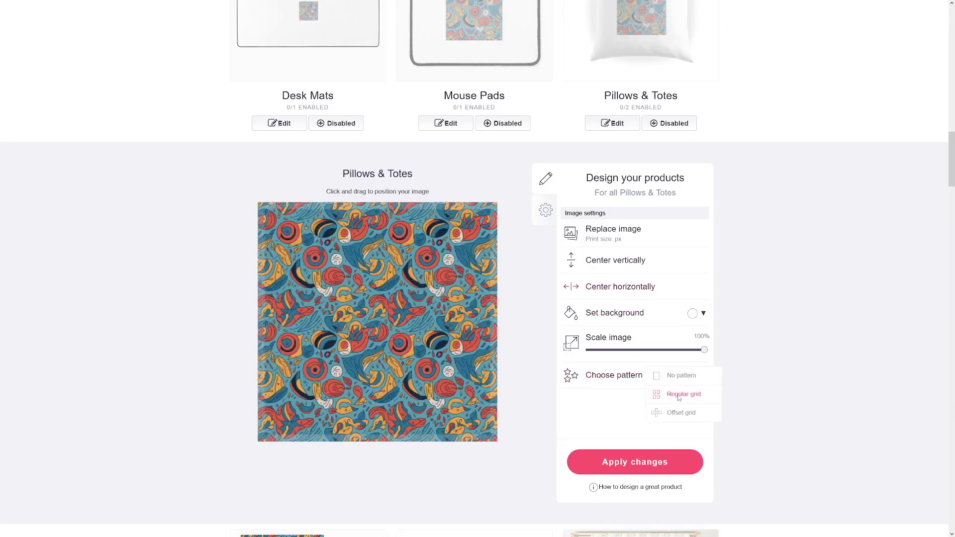
{"action": "scroll", "coordinate": [662, 291], "scroll_direction": "up", "scroll_amount": 4}
{"action": "left_click", "coordinate": [666, 347]}
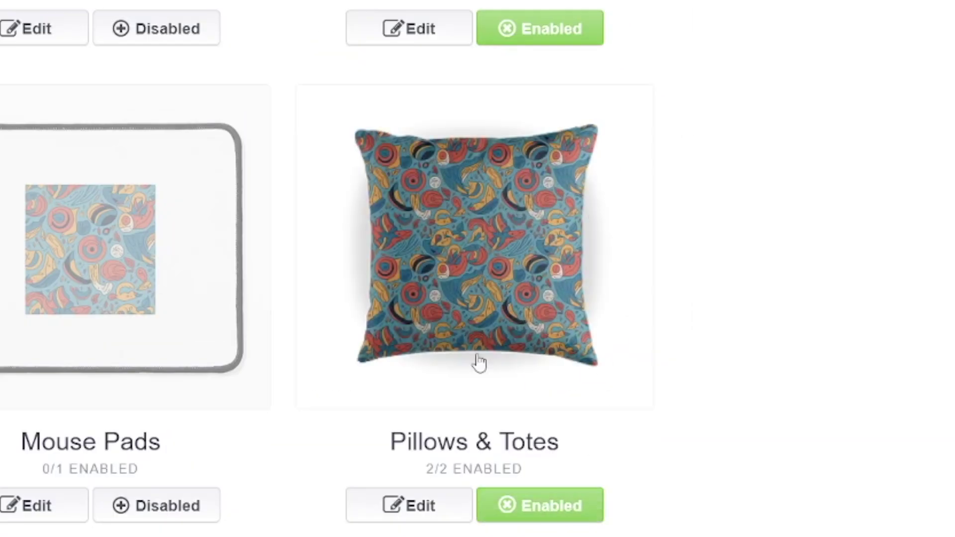
{"action": "scroll", "coordinate": [718, 175], "scroll_direction": "down", "scroll_amount": 1}
{"action": "scroll", "coordinate": [718, 175], "scroll_direction": "up", "scroll_amount": 10}
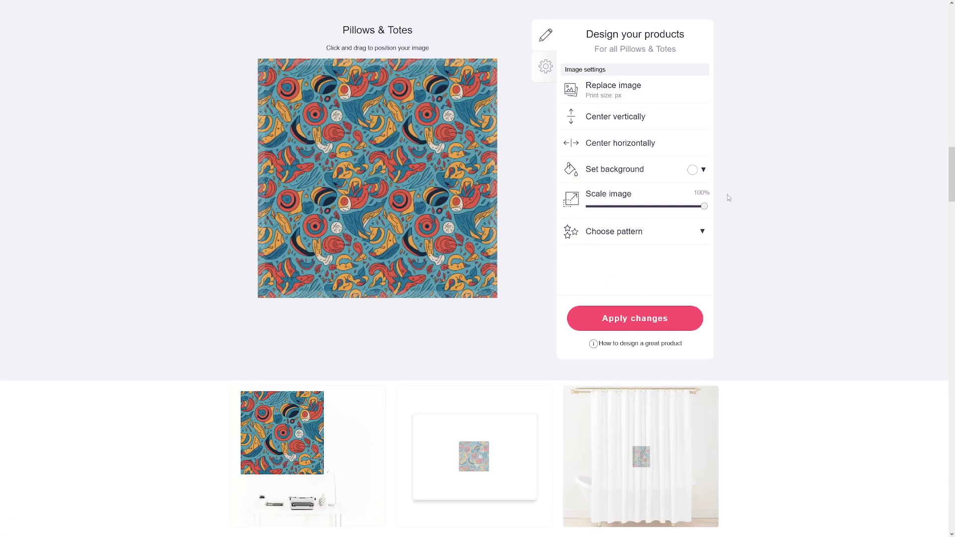
Step: Enable Duvets, Comforters & Shower Curtains and repeat the image across the design in a Regular grid pattern, checking the preview
{"action": "scroll", "coordinate": [727, 196], "scroll_direction": "down", "scroll_amount": 5}
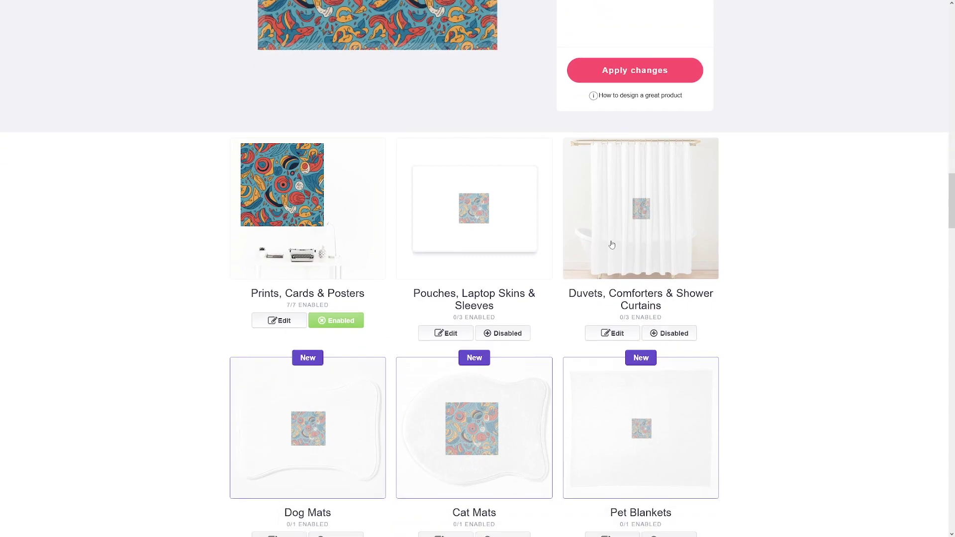
{"action": "left_click", "coordinate": [612, 245]}
{"action": "scroll", "coordinate": [685, 273], "scroll_direction": "down", "scroll_amount": 8}
{"action": "scroll", "coordinate": [727, 263], "scroll_direction": "up", "scroll_amount": 1}
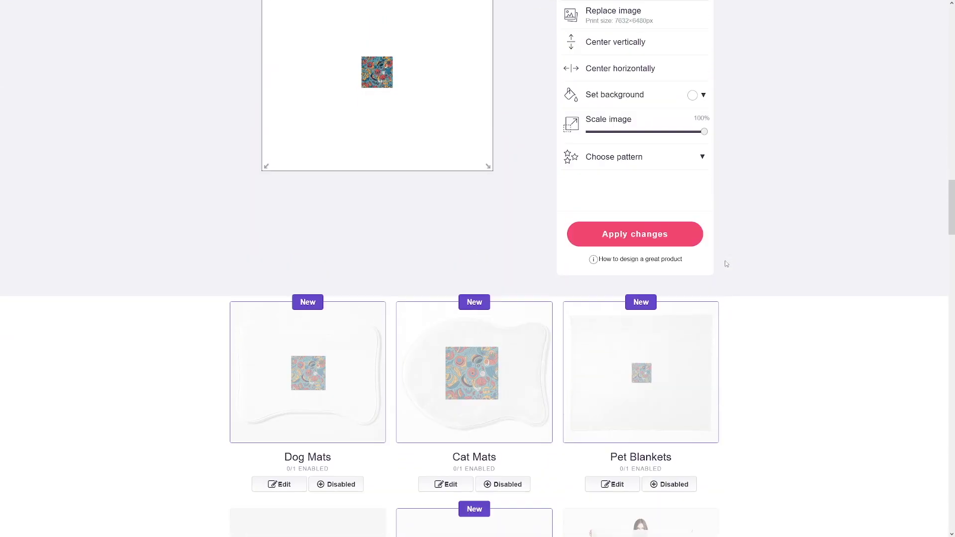
{"action": "scroll", "coordinate": [726, 264], "scroll_direction": "up", "scroll_amount": 3}
{"action": "left_click", "coordinate": [666, 288]}
{"action": "left_click", "coordinate": [680, 306]}
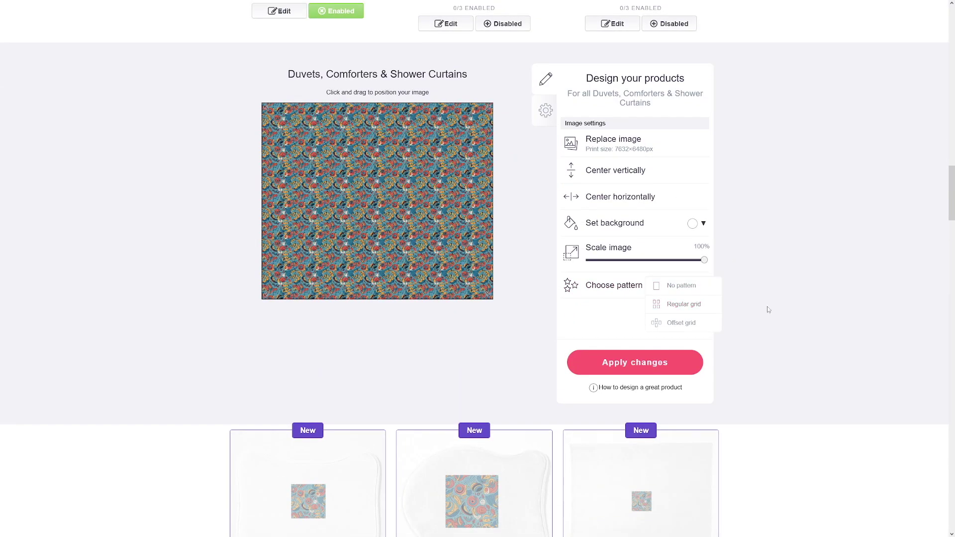
{"action": "scroll", "coordinate": [717, 256], "scroll_direction": "up", "scroll_amount": 5}
{"action": "left_click", "coordinate": [684, 249]}
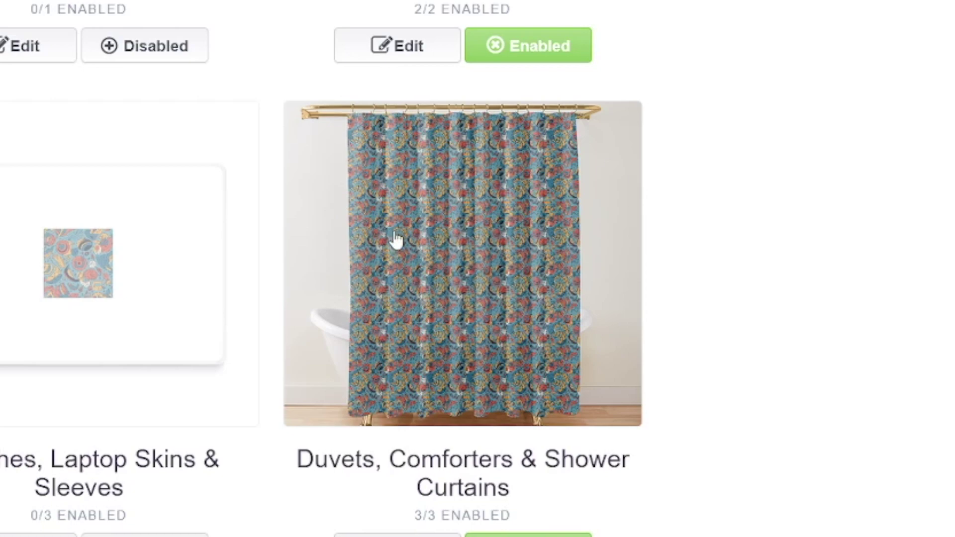
{"action": "scroll", "coordinate": [566, 281], "scroll_direction": "up", "scroll_amount": 2}
{"action": "scroll", "coordinate": [566, 281], "scroll_direction": "down", "scroll_amount": 1}
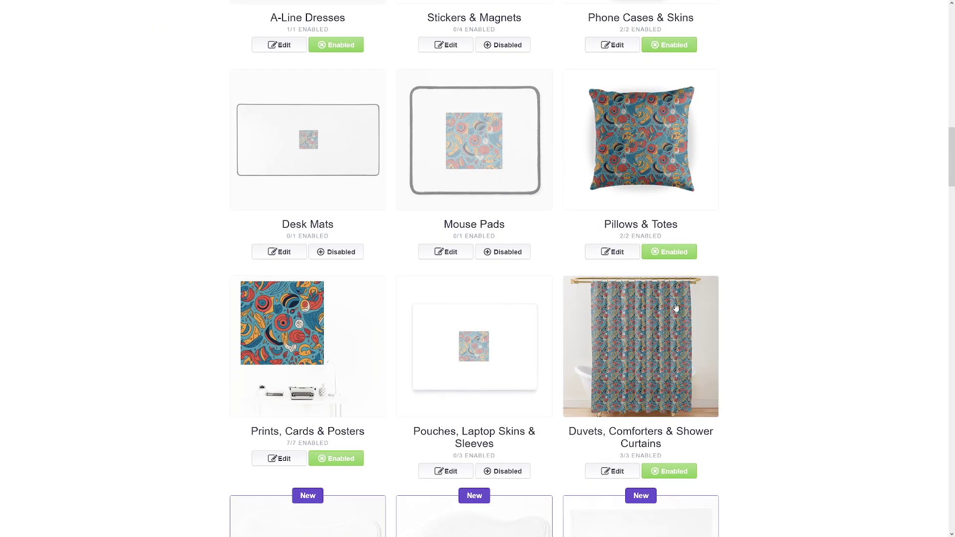
Step: Try to enlarge the repeated image beyond 100% scale on the Duvets, Comforters & Shower Curtains design
{"action": "scroll", "coordinate": [635, 344], "scroll_direction": "down", "scroll_amount": 1}
{"action": "left_click", "coordinate": [635, 343]}
{"action": "scroll", "coordinate": [647, 248], "scroll_direction": "down", "scroll_amount": 4}
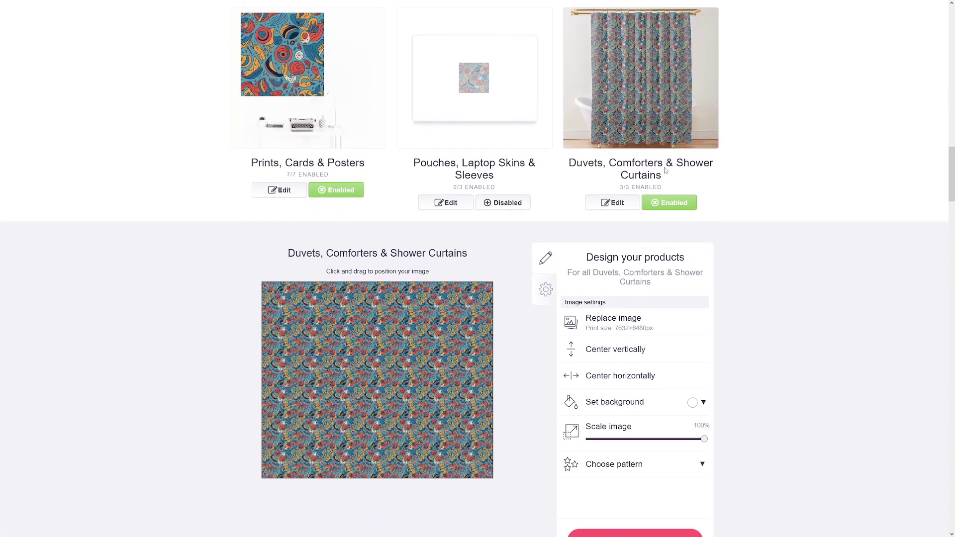
{"action": "scroll", "coordinate": [646, 363], "scroll_direction": "down", "scroll_amount": 1}
{"action": "mouse_move", "coordinate": [706, 377]}
{"action": "left_mouse_down"}
{"action": "mouse_move", "coordinate": [629, 376]}
{"action": "mouse_move", "coordinate": [720, 378]}
{"action": "left_mouse_up"}
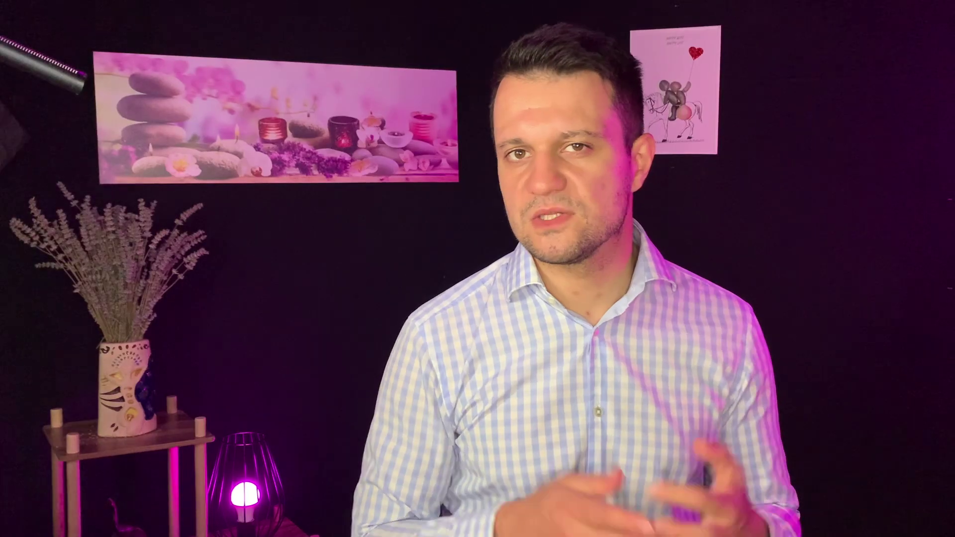
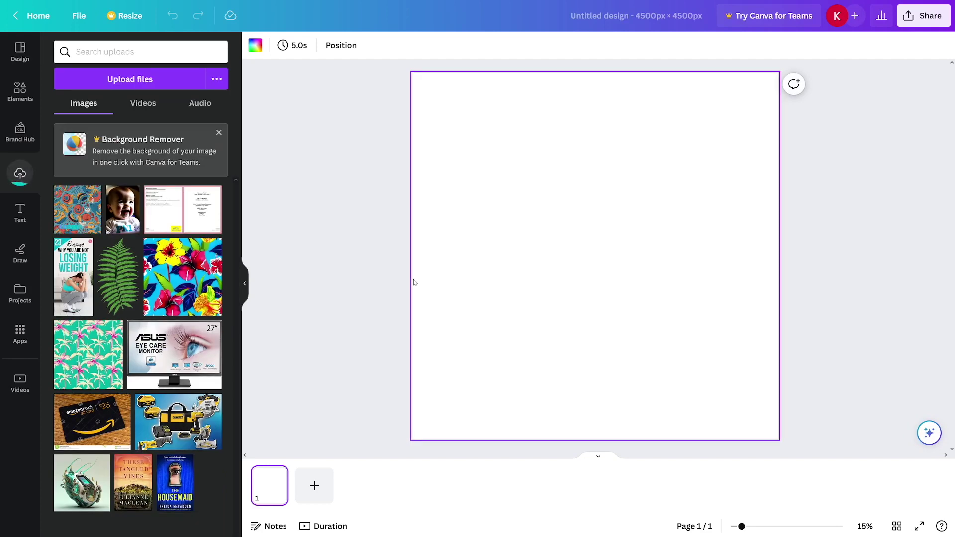
Step: Switch to Canva, place the uploaded doodle pattern on the blank 4500 × 4500 px design and enlarge it to fill the canvas
{"action": "left_click_drag", "start_coordinate": [92, 210], "coordinate": [520, 216]}
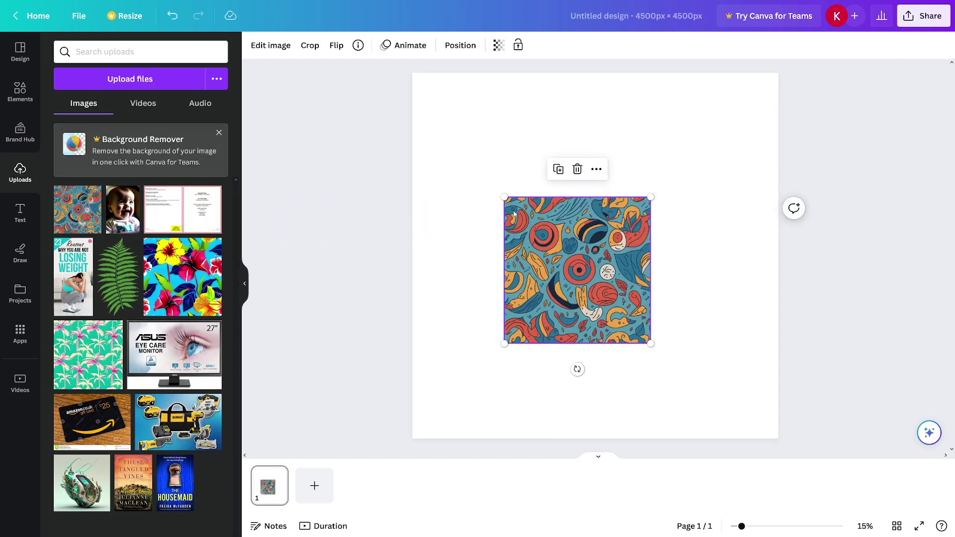
{"action": "left_click_drag", "start_coordinate": [559, 244], "coordinate": [467, 120]}
{"action": "left_click_drag", "start_coordinate": [559, 219], "coordinate": [779, 439]}
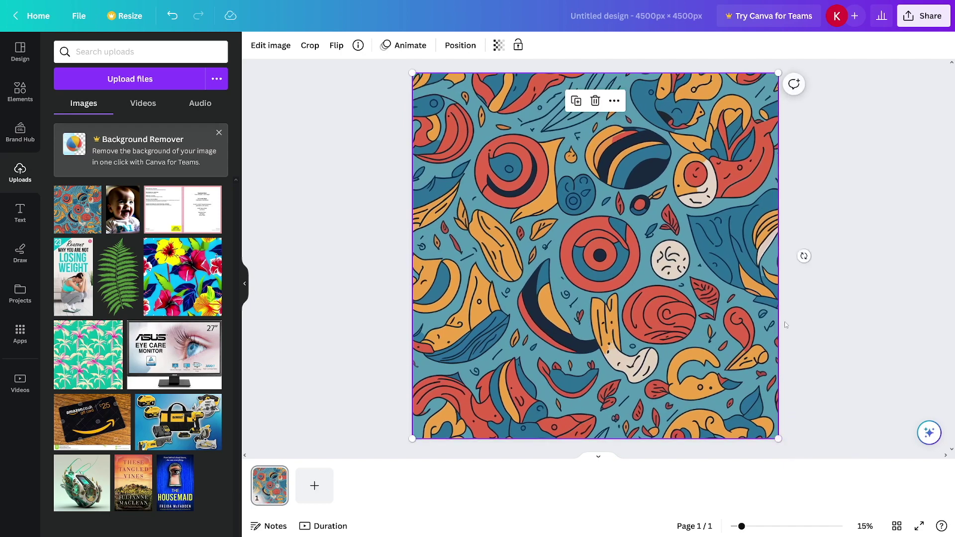
{"action": "left_click", "coordinate": [802, 323]}
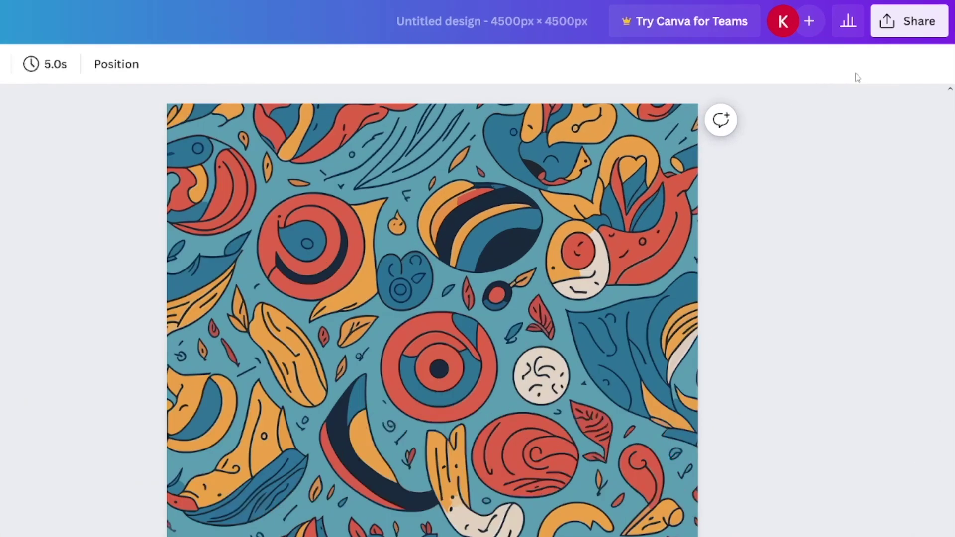
Step: Download the 4,500 × 4,500 px pattern design as a PNG
{"action": "left_click", "coordinate": [924, 16]}
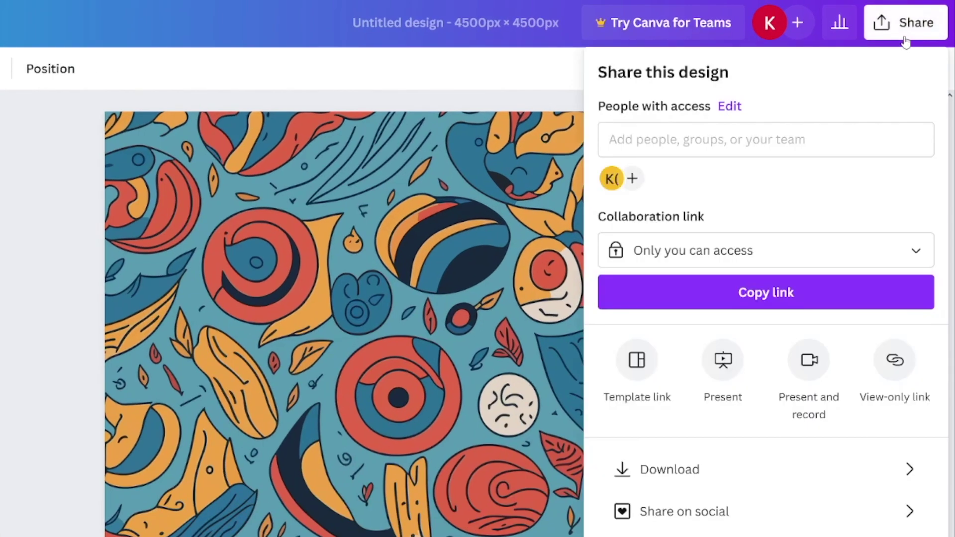
{"action": "left_click", "coordinate": [681, 470]}
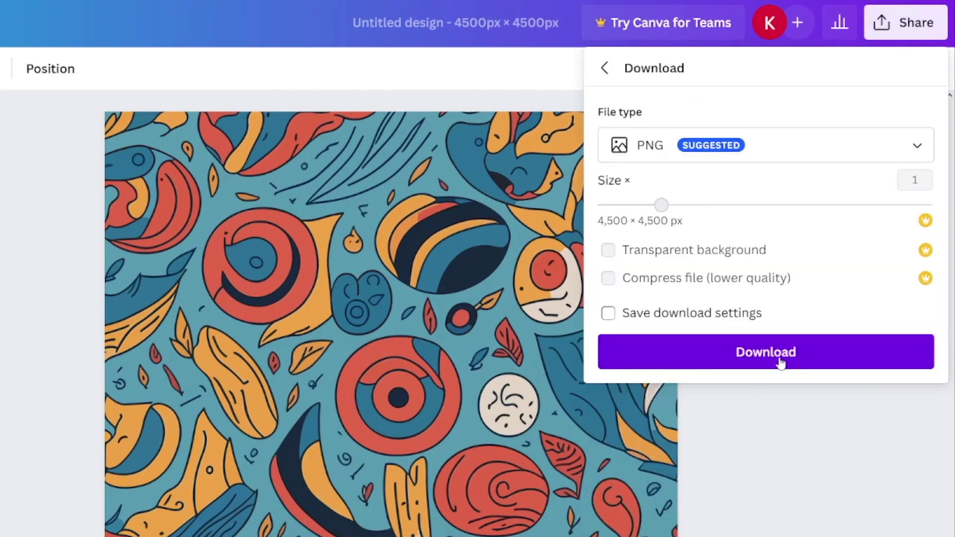
{"action": "left_click", "coordinate": [779, 357]}
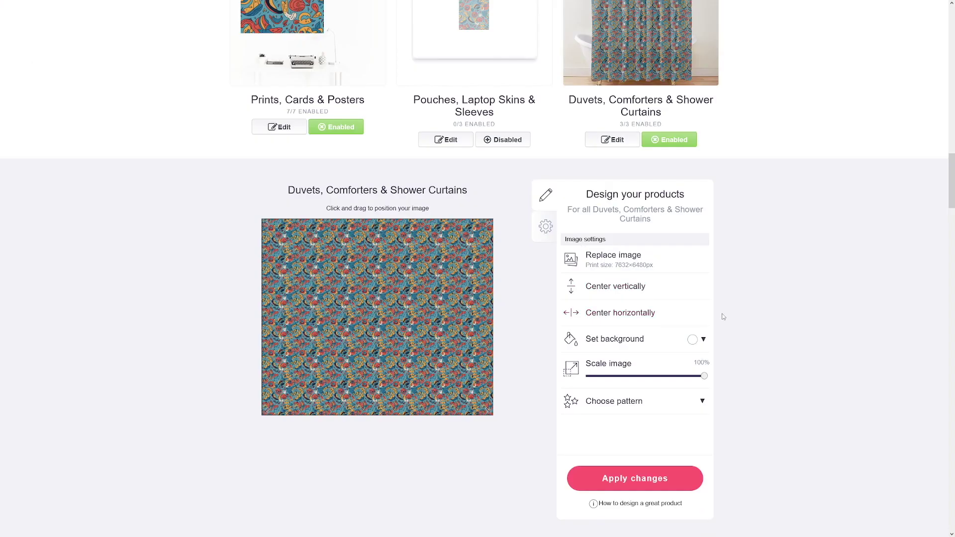
Step: Switch back to Redbubble and replace the new work's image with the enlarged pattern file
{"action": "scroll", "coordinate": [724, 308], "scroll_direction": "up", "scroll_amount": 15}
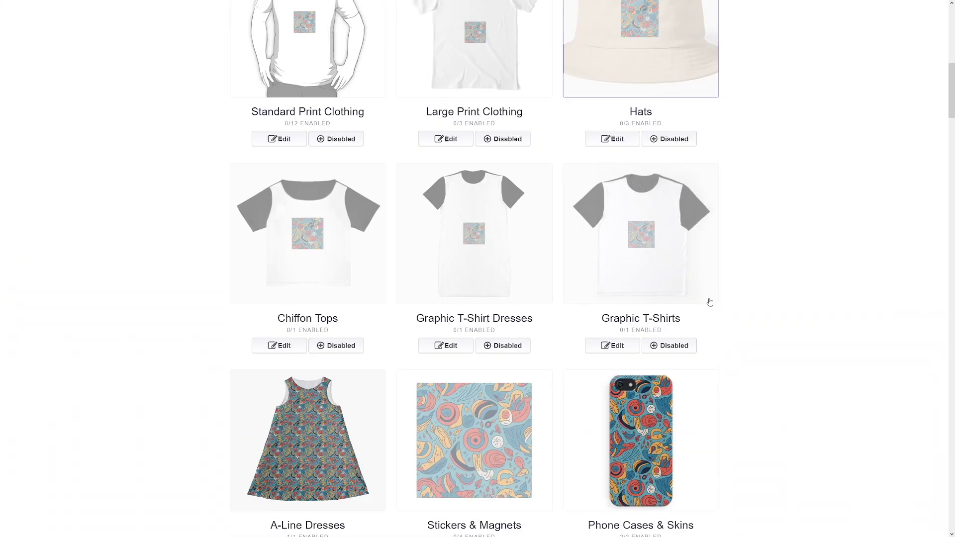
{"action": "scroll", "coordinate": [710, 303], "scroll_direction": "up", "scroll_amount": 10}
{"action": "mouse_move", "coordinate": [293, 280]}
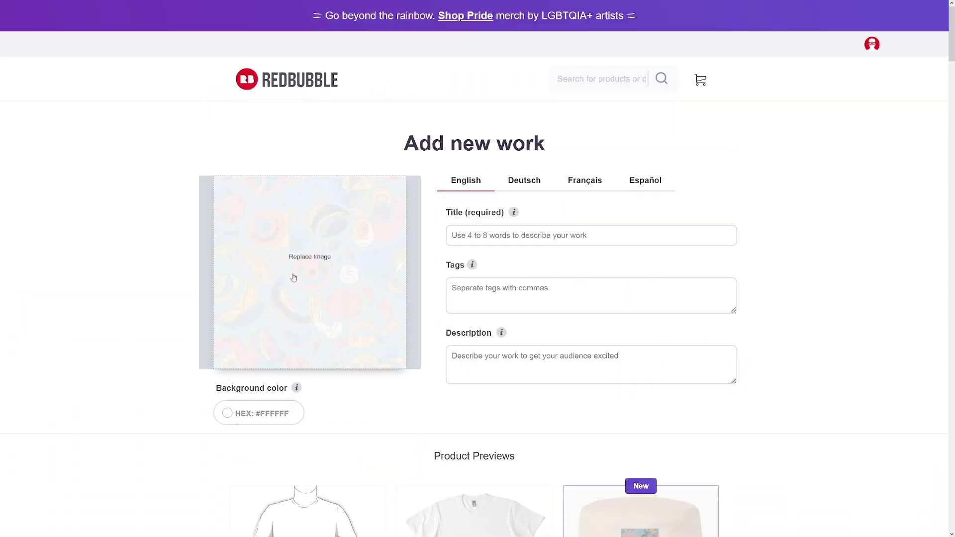
{"action": "left_click", "coordinate": [314, 264]}
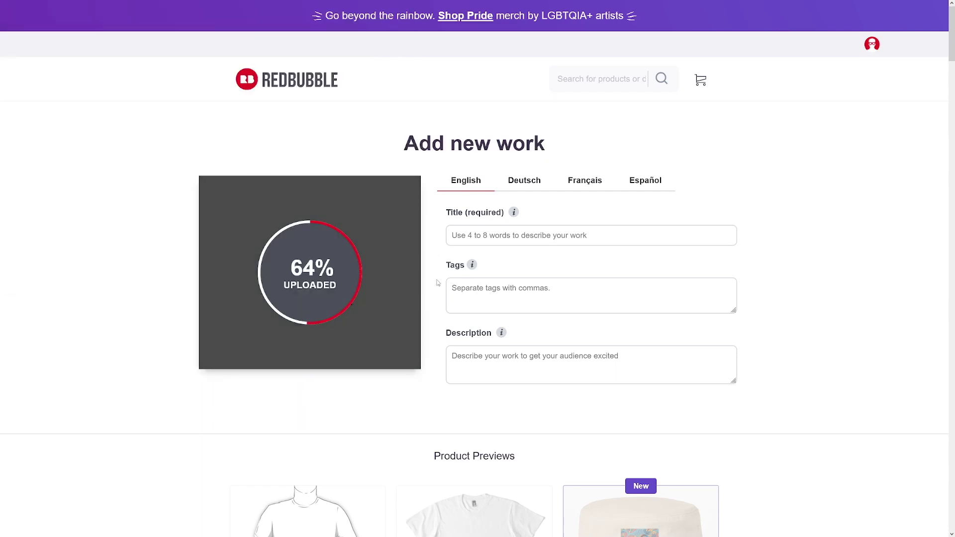
{"action": "mouse_move", "coordinate": [470, 259]}
Step: Repeat the new image across the Pillows & Totes design in a Regular grid pattern at 38% scale
{"action": "scroll", "coordinate": [602, 311], "scroll_direction": "down", "scroll_amount": 5}
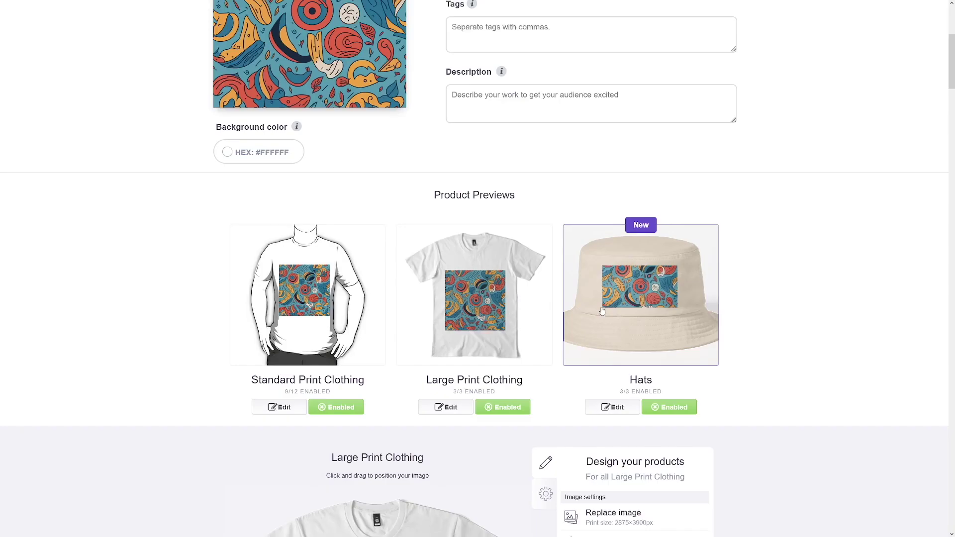
{"action": "scroll", "coordinate": [756, 295], "scroll_direction": "down", "scroll_amount": 15}
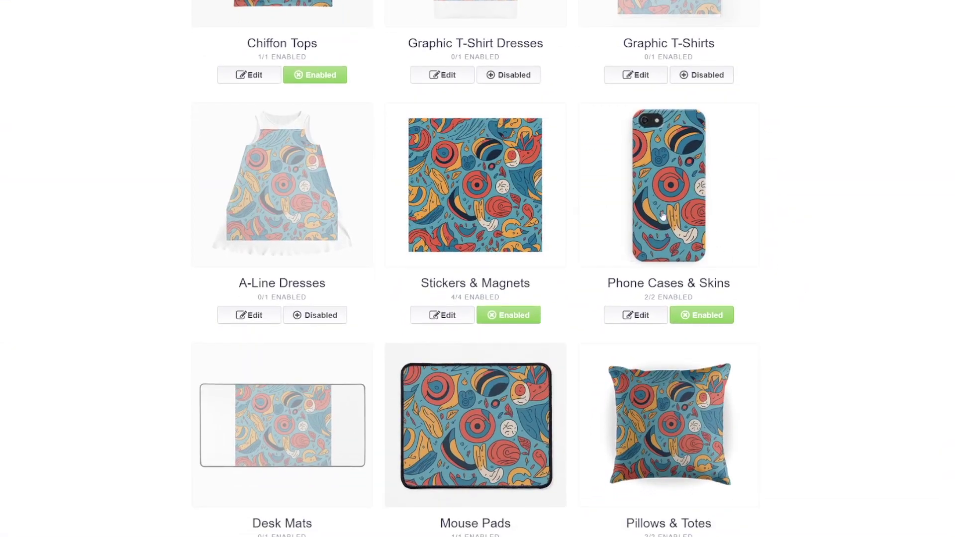
{"action": "scroll", "coordinate": [645, 213], "scroll_direction": "down", "scroll_amount": 4}
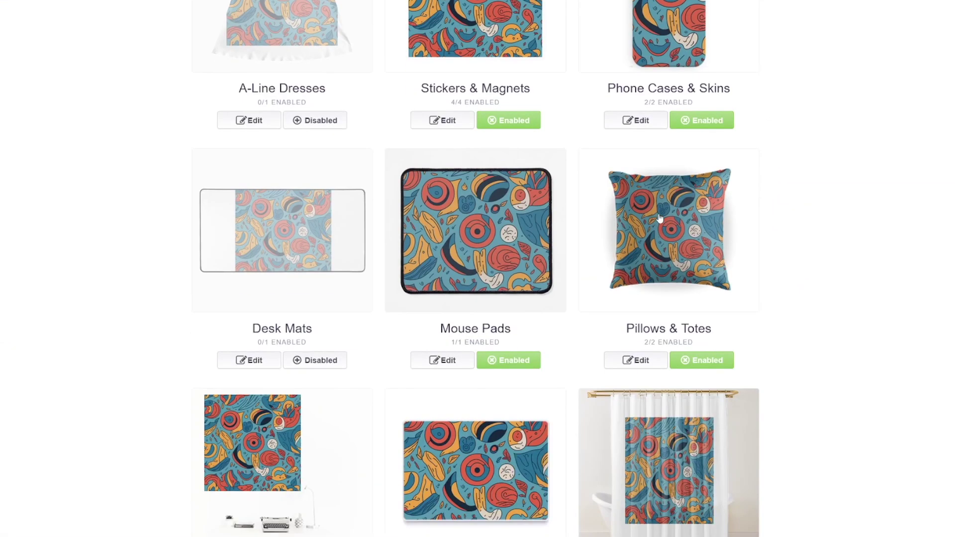
{"action": "left_click", "coordinate": [681, 255]}
{"action": "scroll", "coordinate": [785, 343], "scroll_direction": "down", "scroll_amount": 11}
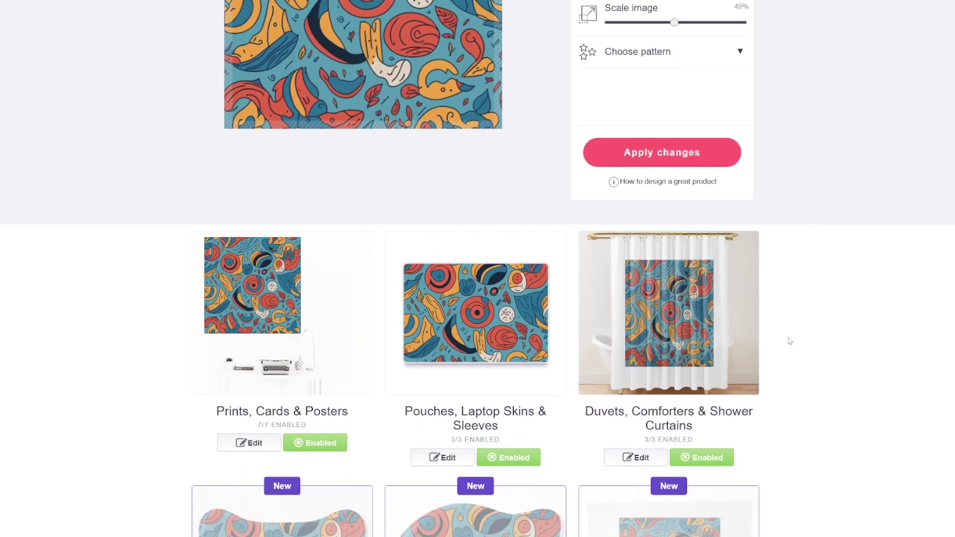
{"action": "scroll", "coordinate": [781, 349], "scroll_direction": "up", "scroll_amount": 6}
{"action": "left_click_drag", "start_coordinate": [676, 350], "coordinate": [666, 349]}
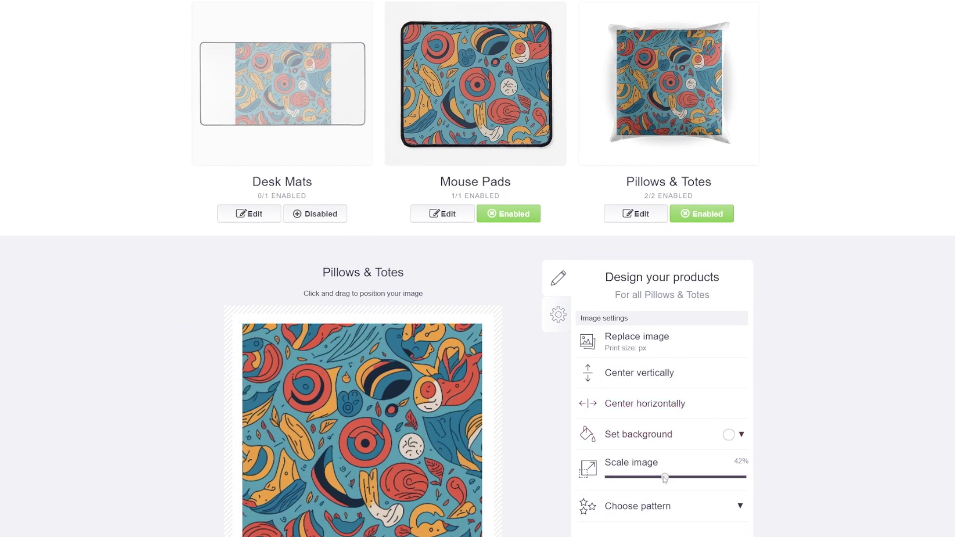
{"action": "left_click_drag", "start_coordinate": [665, 479], "coordinate": [656, 478]}
{"action": "left_click", "coordinate": [650, 503]}
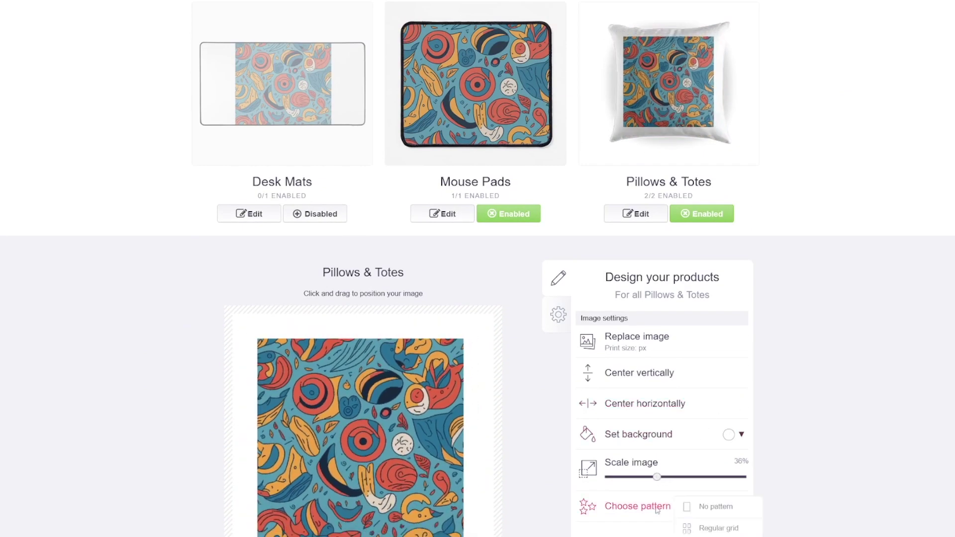
{"action": "left_click", "coordinate": [707, 529]}
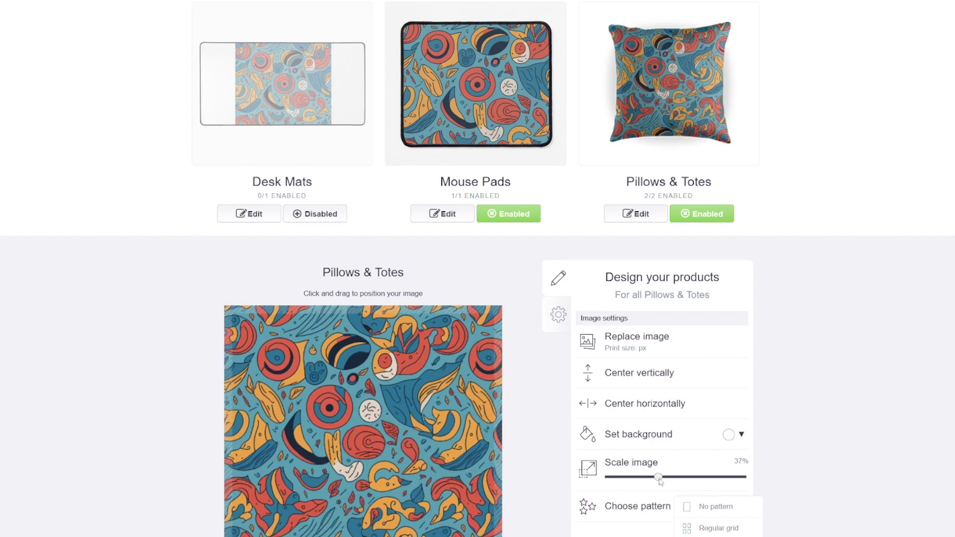
{"action": "mouse_move", "coordinate": [657, 477]}
{"action": "left_mouse_down"}
{"action": "mouse_move", "coordinate": [700, 486]}
{"action": "mouse_move", "coordinate": [660, 482]}
{"action": "left_mouse_up"}
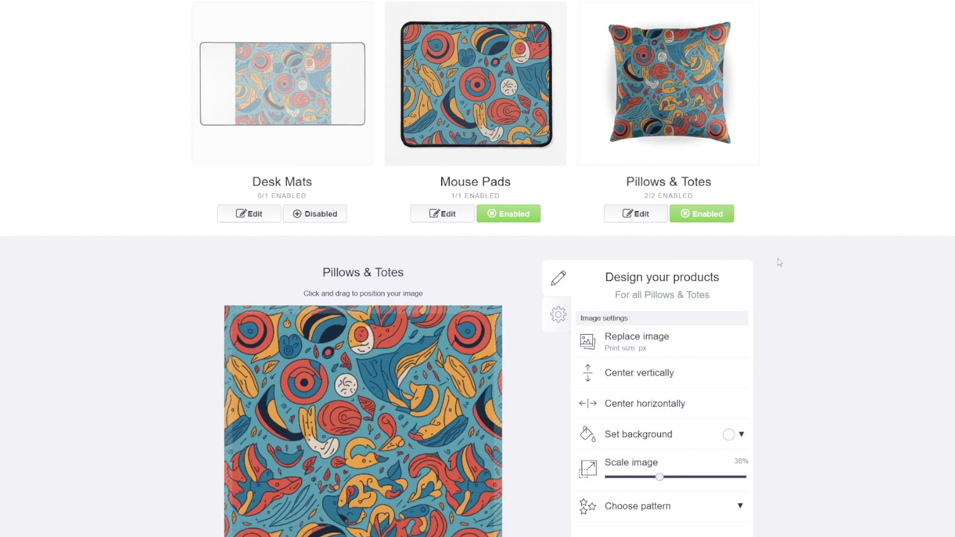
Step: Fill the Duvets, Comforters & Shower Curtains design with the enlarged image in a Regular grid pattern and check the curtain preview
{"action": "scroll", "coordinate": [779, 263], "scroll_direction": "down", "scroll_amount": 10}
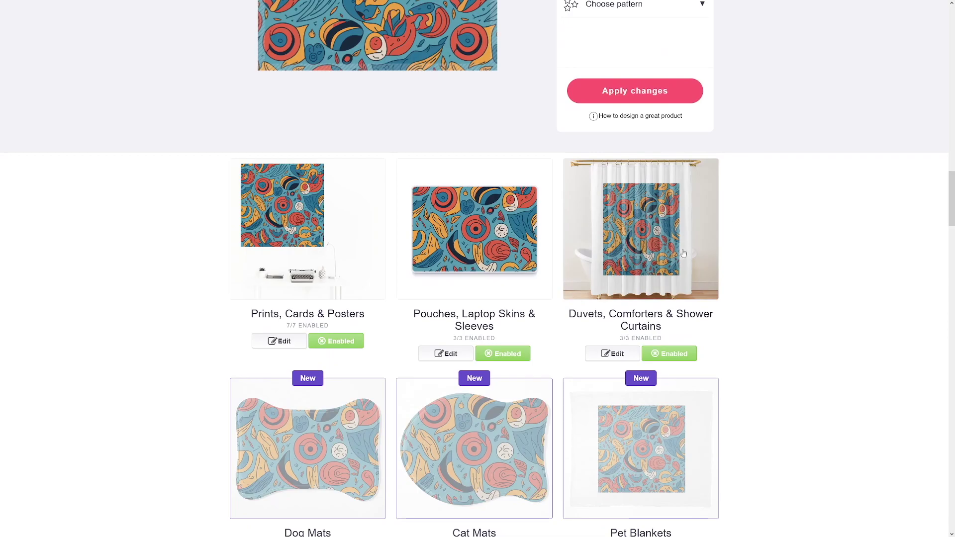
{"action": "left_click", "coordinate": [649, 256]}
{"action": "scroll", "coordinate": [649, 256], "scroll_direction": "down", "scroll_amount": 5}
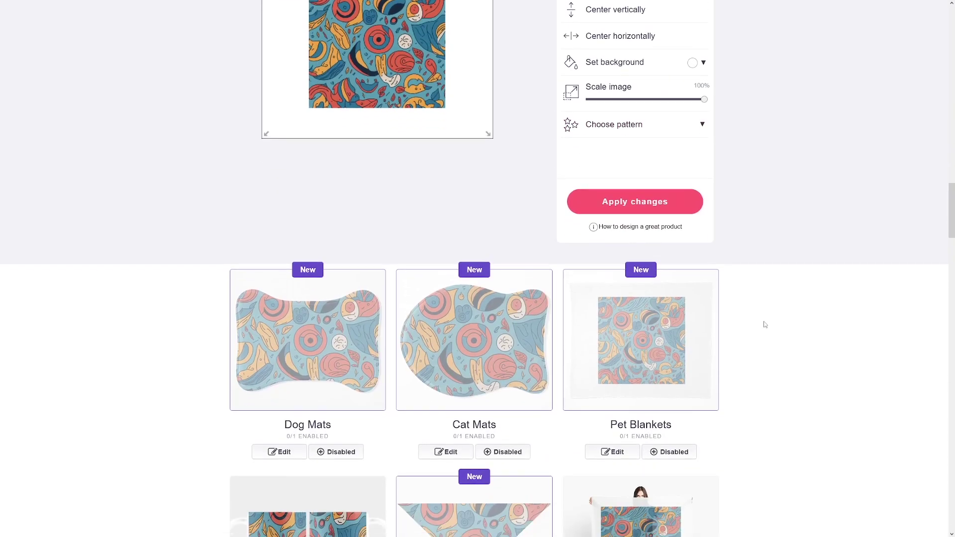
{"action": "scroll", "coordinate": [753, 328], "scroll_direction": "up", "scroll_amount": 5}
{"action": "left_click", "coordinate": [644, 453]}
{"action": "left_click", "coordinate": [673, 475]}
{"action": "scroll", "coordinate": [744, 391], "scroll_direction": "up", "scroll_amount": 1}
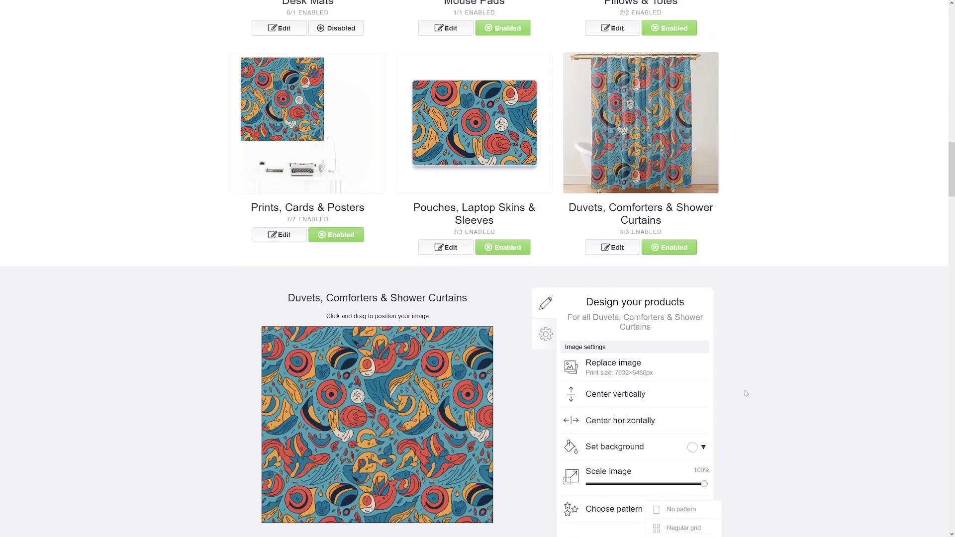
{"action": "scroll", "coordinate": [793, 487], "scroll_direction": "up", "scroll_amount": 2}
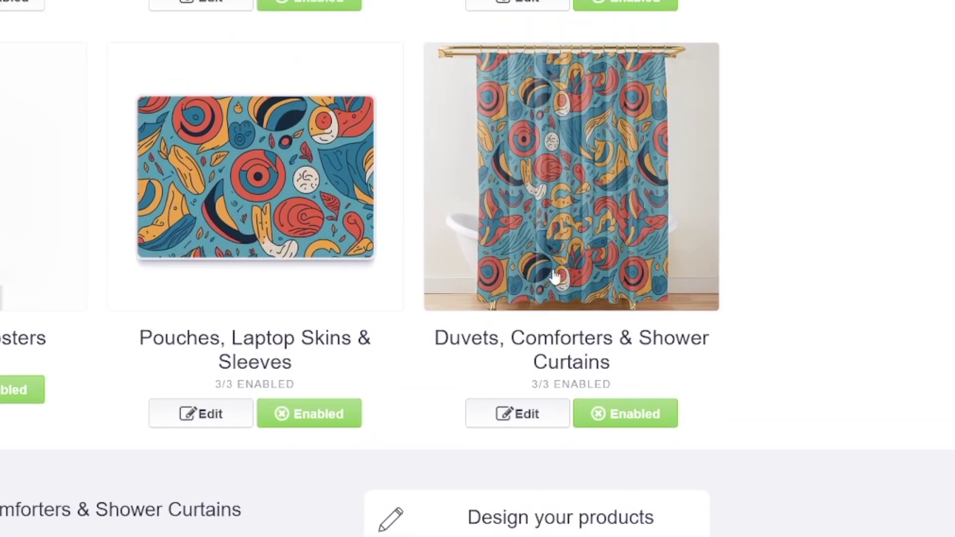